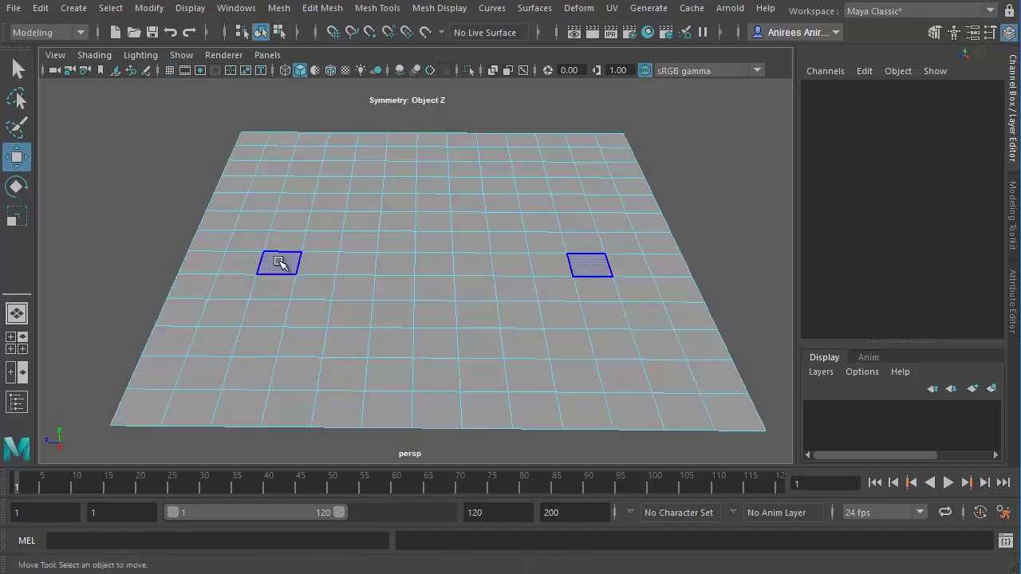
Step: Move one mirrored face pair back, then select four more mirrored face pairs across Z
left_click(279, 263)
left_click_drag(285, 235, 296, 217)
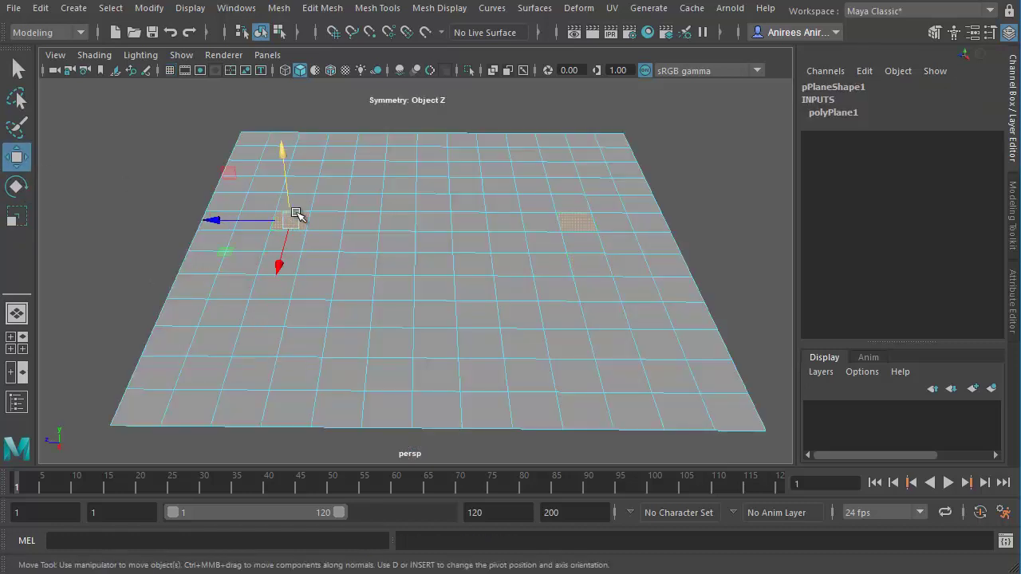
left_click(350, 295, "shift")
left_click(327, 204, "shift")
left_click(607, 205, "shift")
left_click(363, 222, "shift")
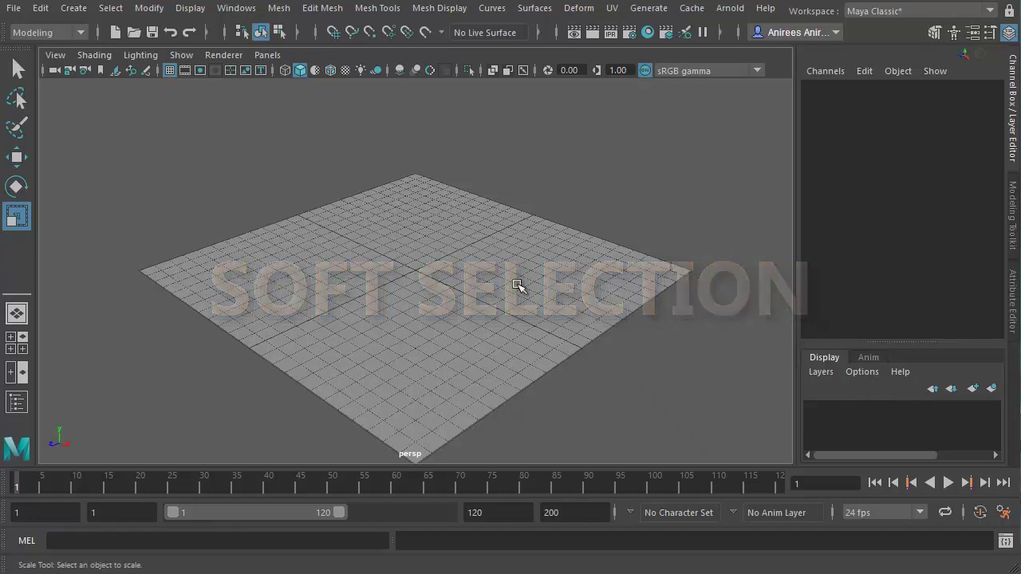
Step: Soft-select a central vertex and pull it up into a bump, undoing the follow-up dip
right_click_drag(427, 266, 391, 256)
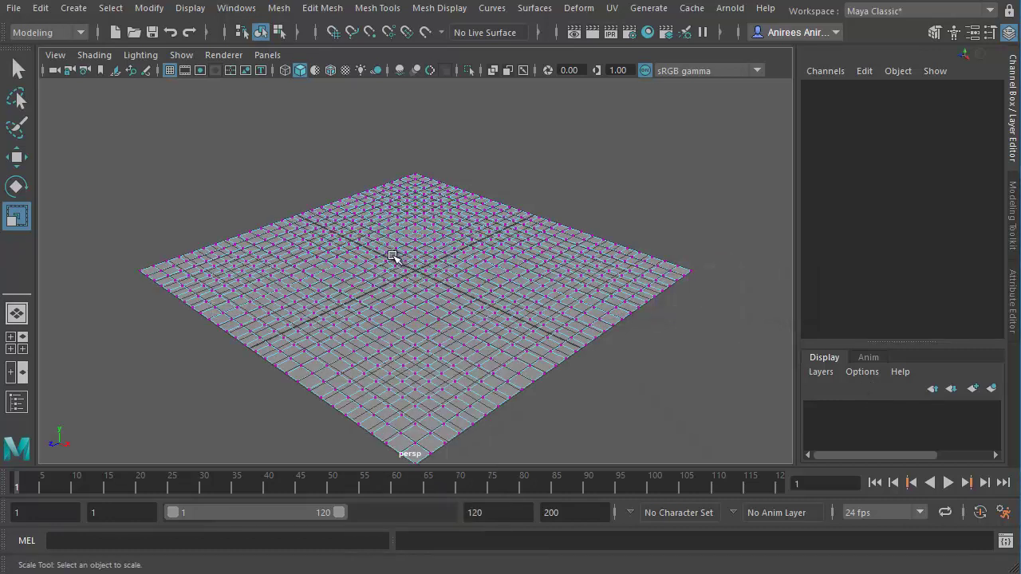
left_click(403, 266)
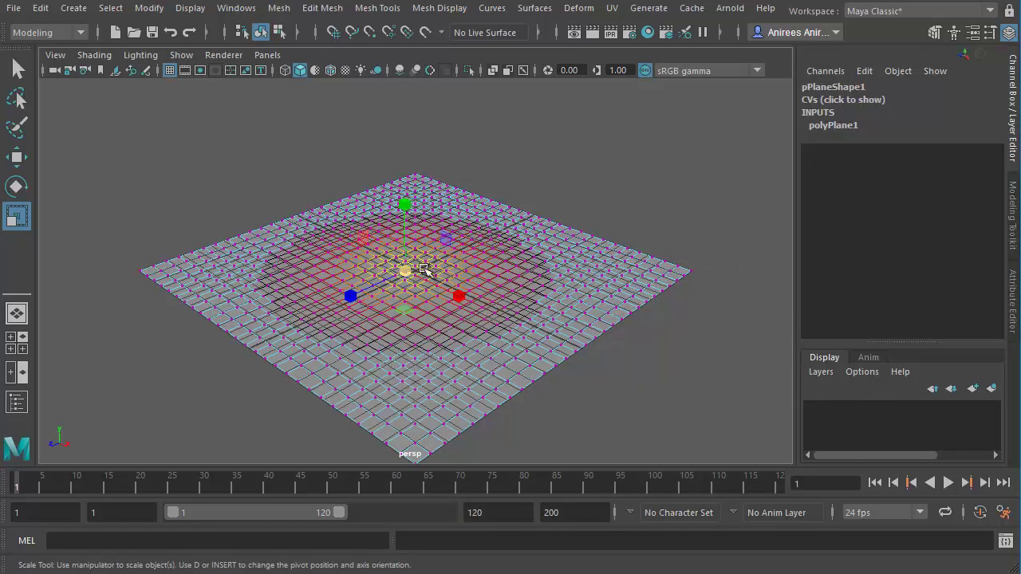
left_click(17, 157)
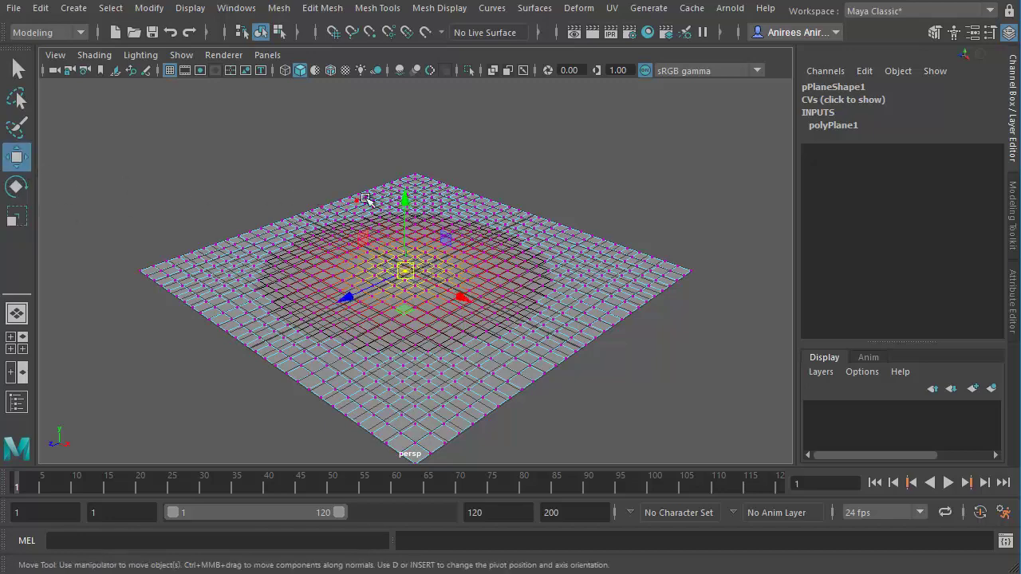
left_click_drag(404, 214, 415, 224)
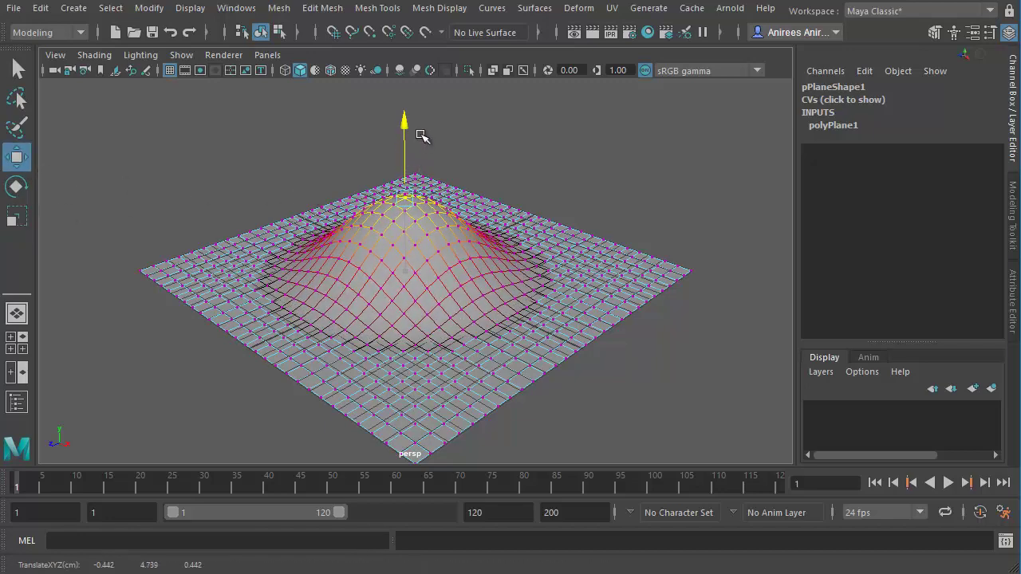
left_click_drag(414, 224, 424, 233)
key("ctrl+z")
Step: Lift a single vertex with soft select off, undo it, and re-enable soft select
key("b")
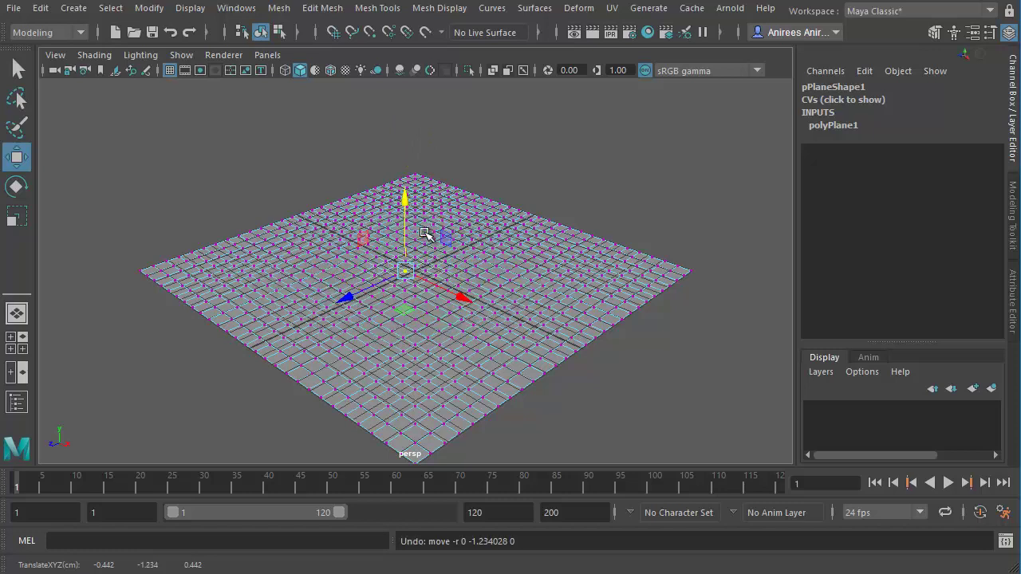
left_click_drag(405, 224, 406, 224)
key("ctrl+z")
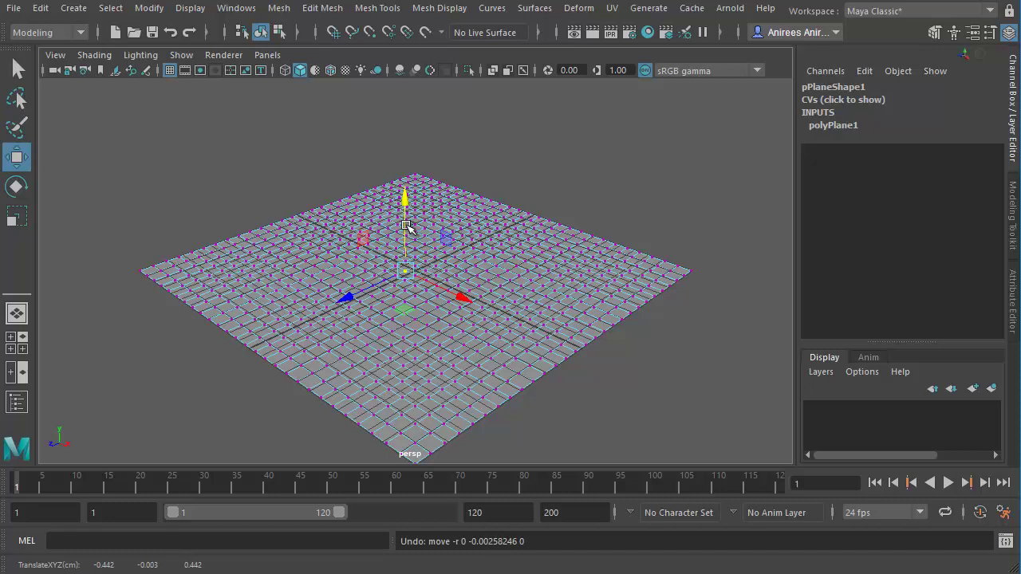
key("b")
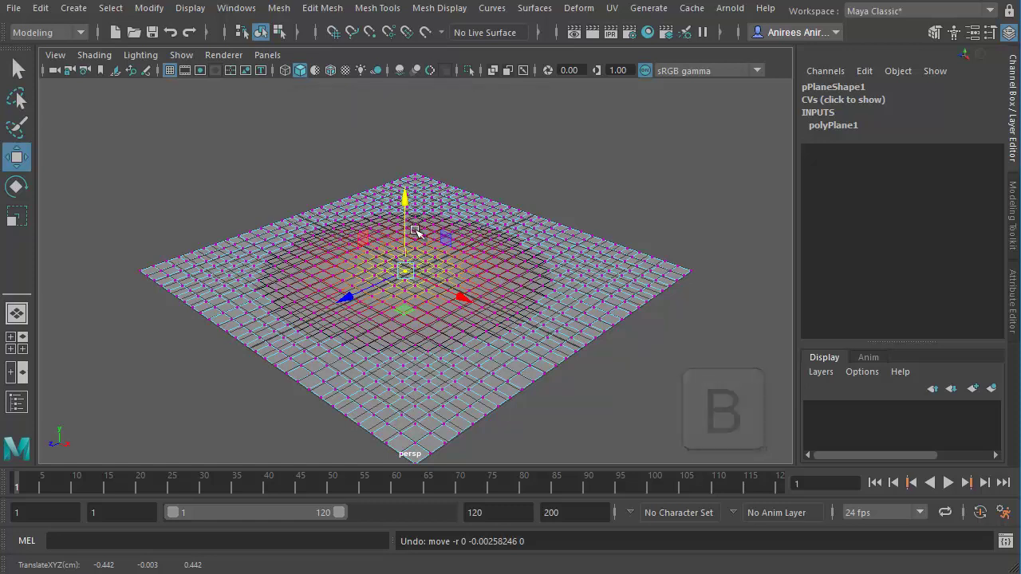
Step: Slide a different soft-selected vertex region across the plane, then turn soft select off
left_click(490, 270)
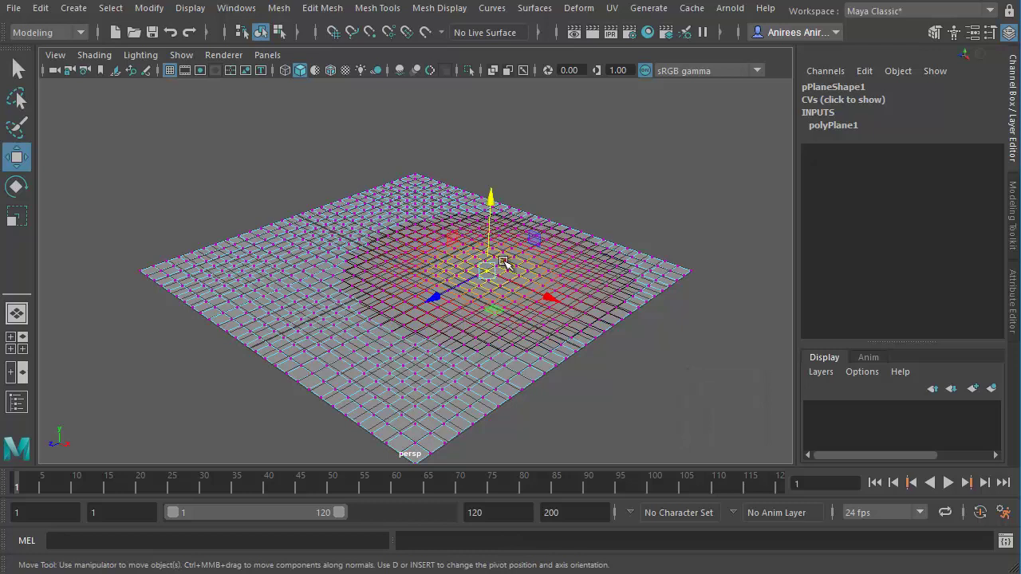
key("b")
left_click_drag(501, 261, 423, 268)
key("b")
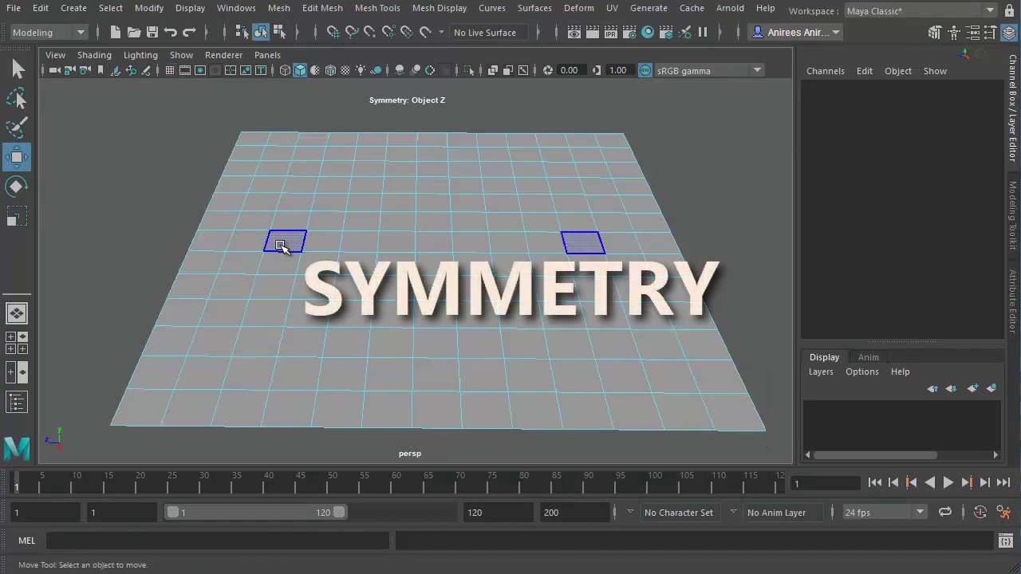
Step: Build up a selection of several mirrored face pairs, then select a single new symmetric pair
left_click(168, 232)
left_click(278, 264)
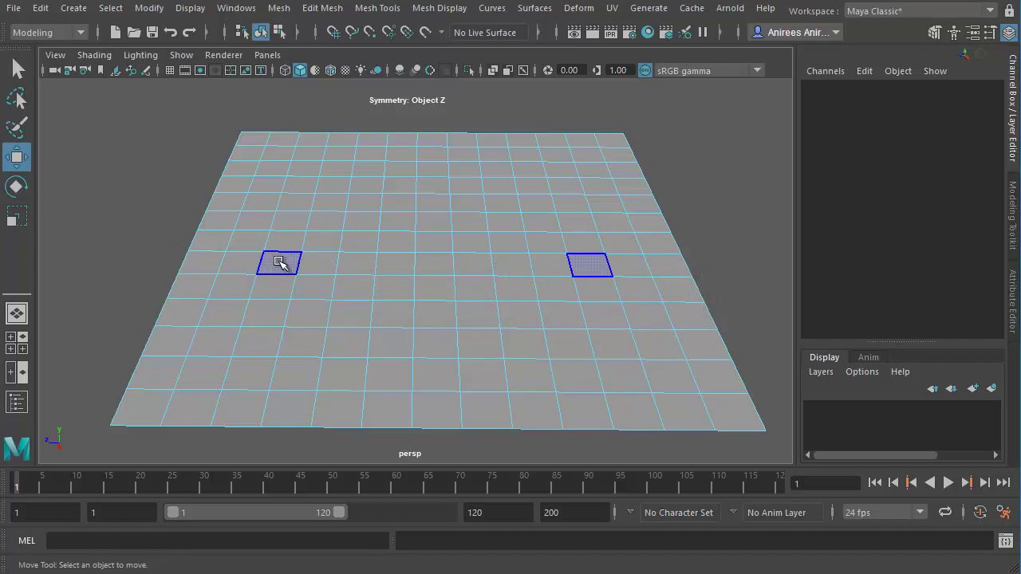
left_click(279, 264)
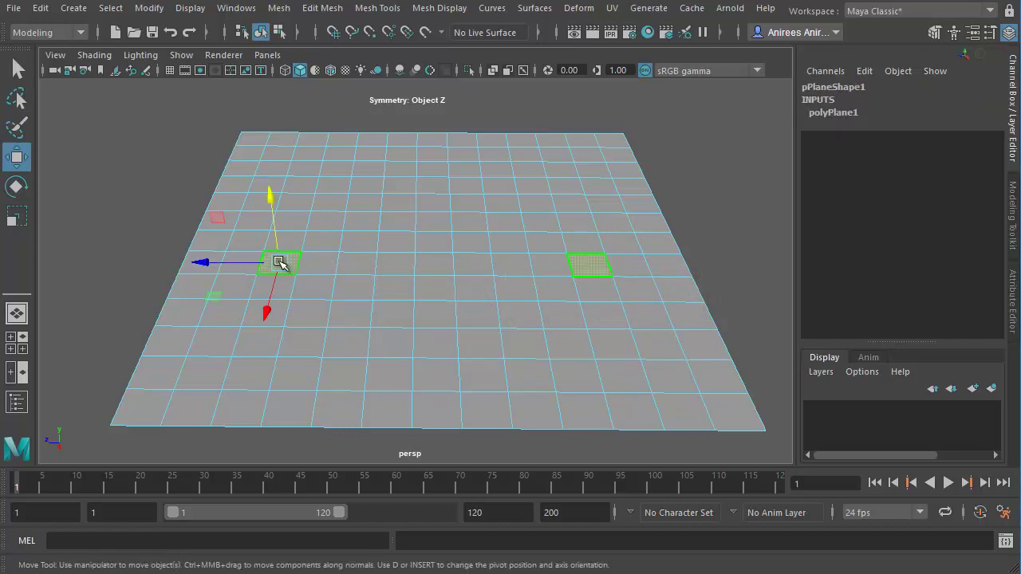
left_click(294, 225)
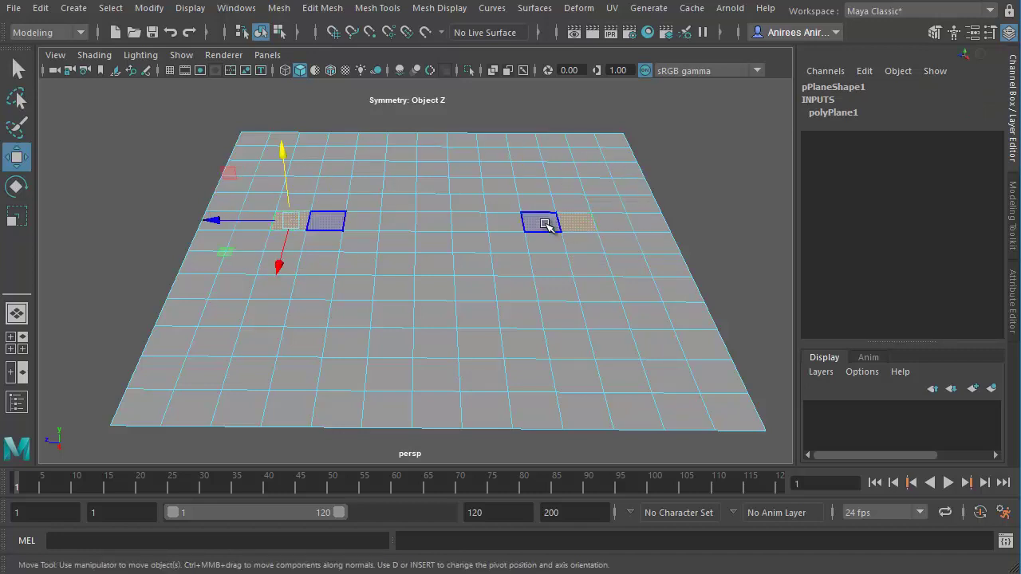
left_click(354, 289)
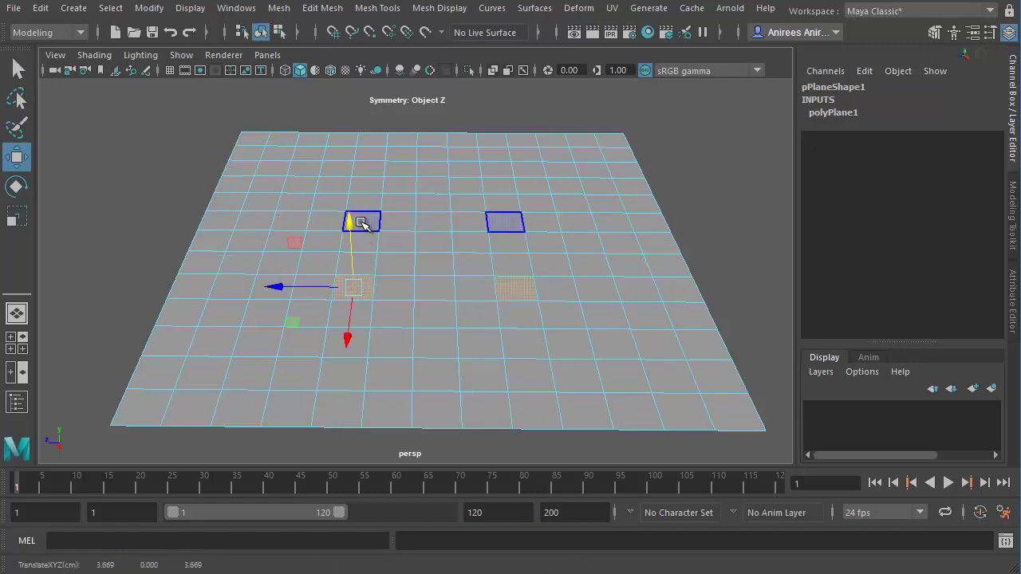
left_click(361, 221, "shift")
left_click(327, 201, "shift")
left_click(262, 200, "shift")
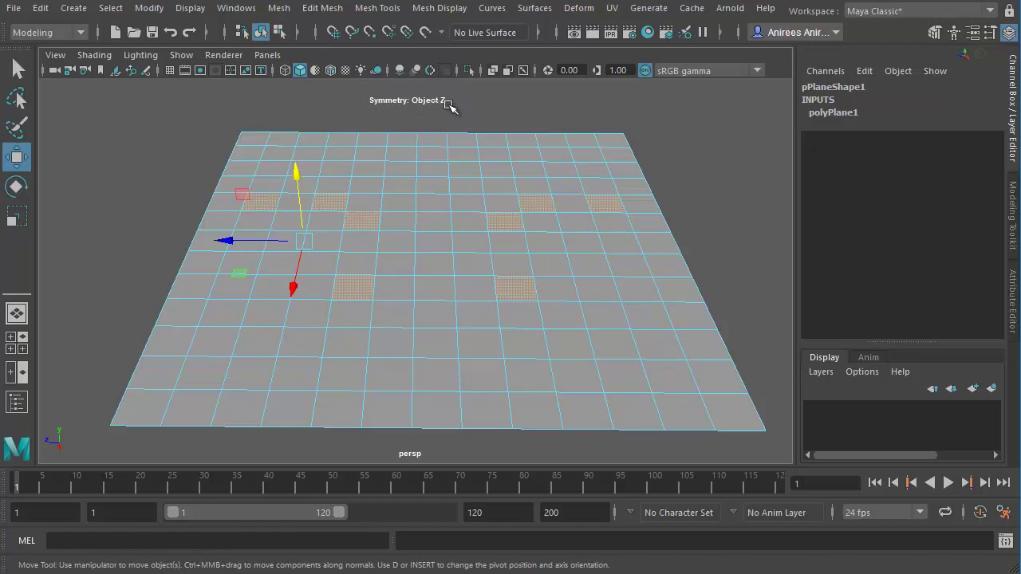
left_click(369, 293)
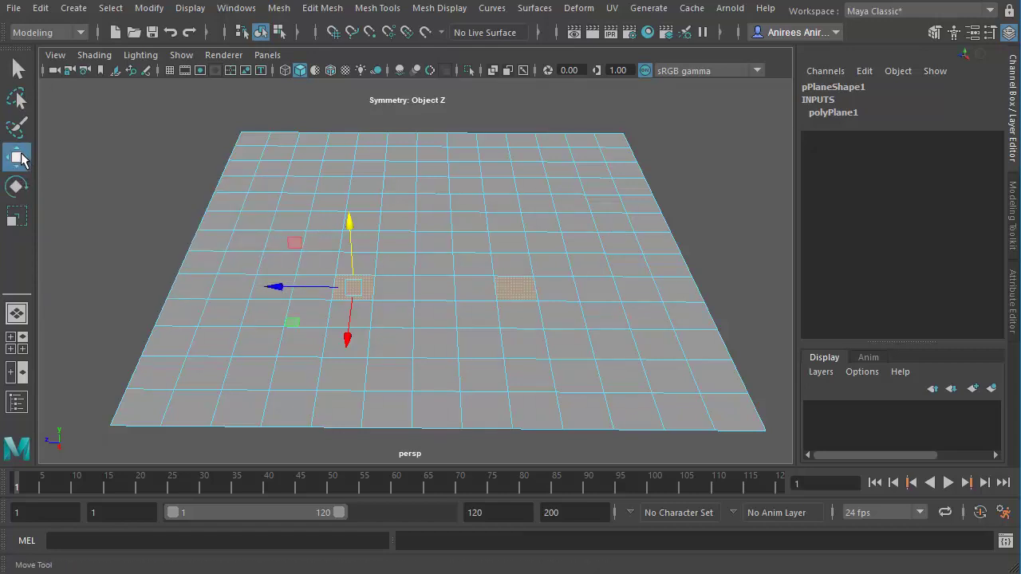
Step: Set Symmetry to Off in the floating Move Tool settings and close the window
left_click(989, 32)
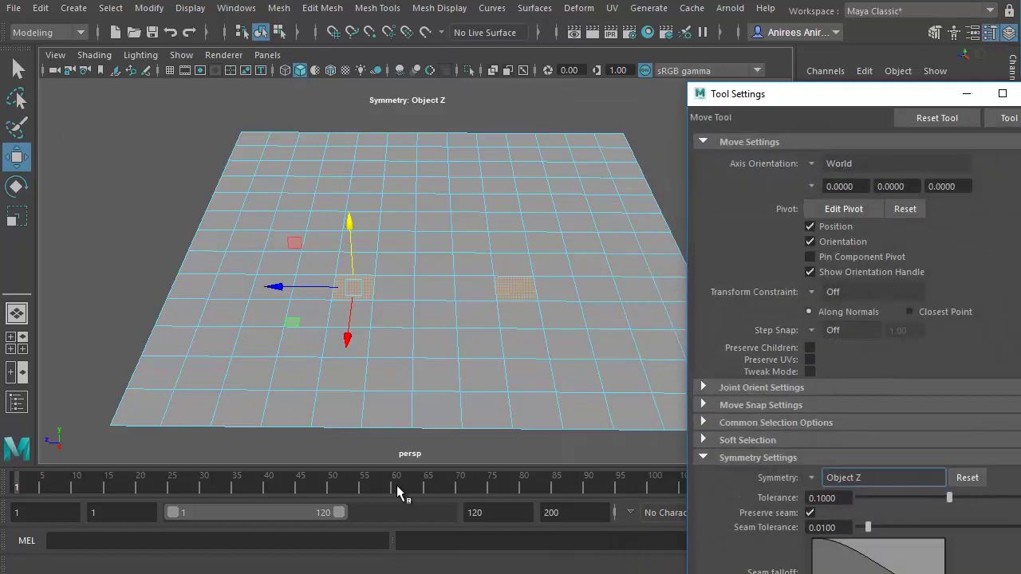
mouse_move(814, 72)
left_mouse_down()
mouse_move(518, 31)
mouse_move(478, 140)
mouse_move(397, 44)
left_mouse_up()
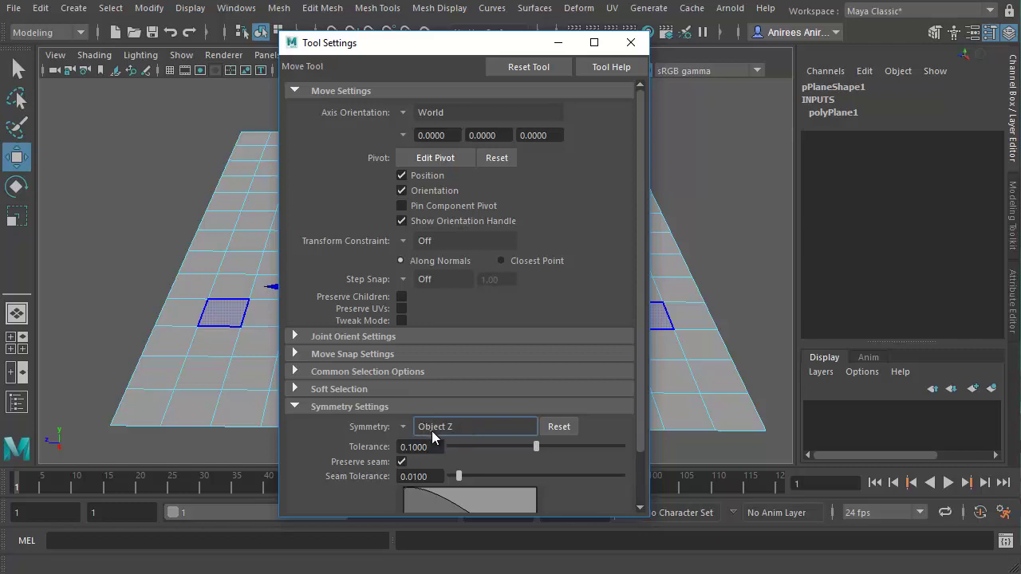
left_click(556, 427)
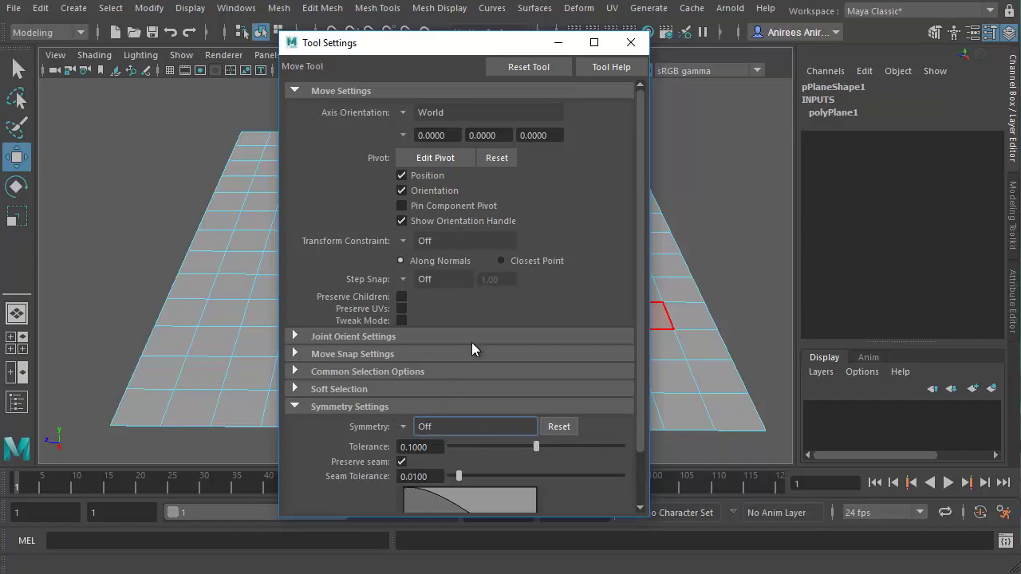
left_click(627, 41)
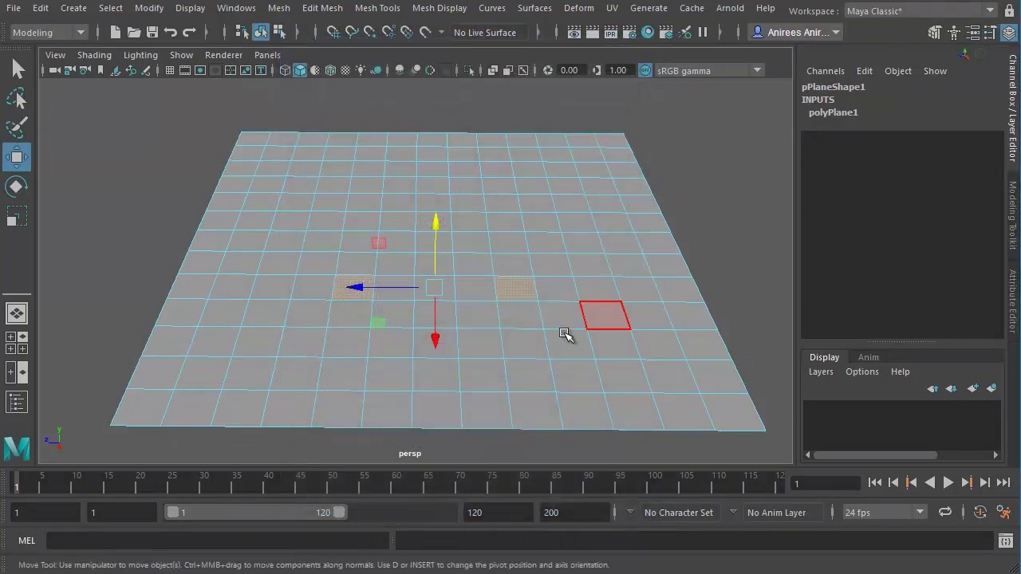
Step: Select nine individual plane faces, none of them with mirrored partners
left_click(318, 238)
left_click(359, 191)
left_click(509, 242)
left_click(435, 311)
left_click(363, 314)
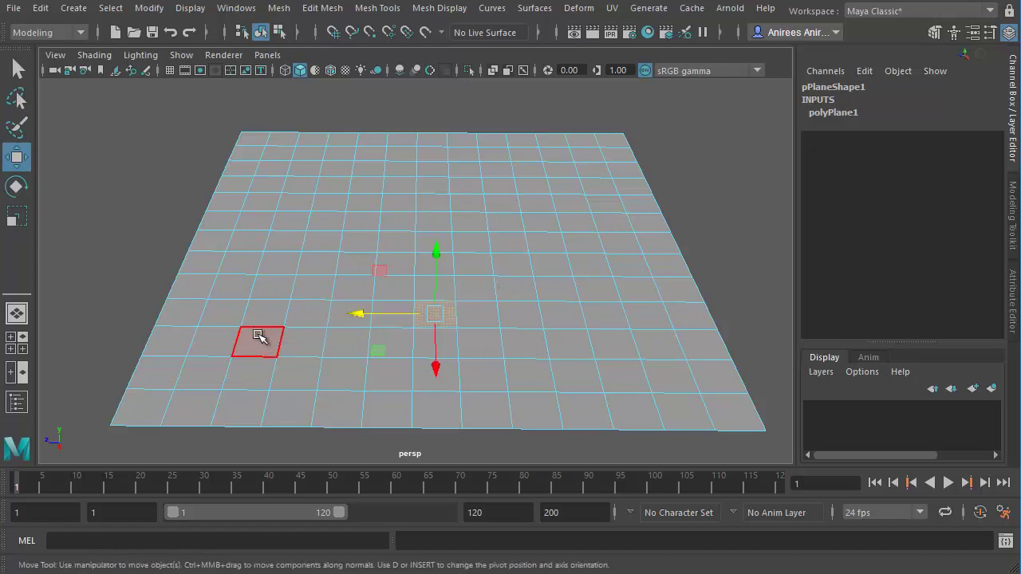
left_click(259, 336)
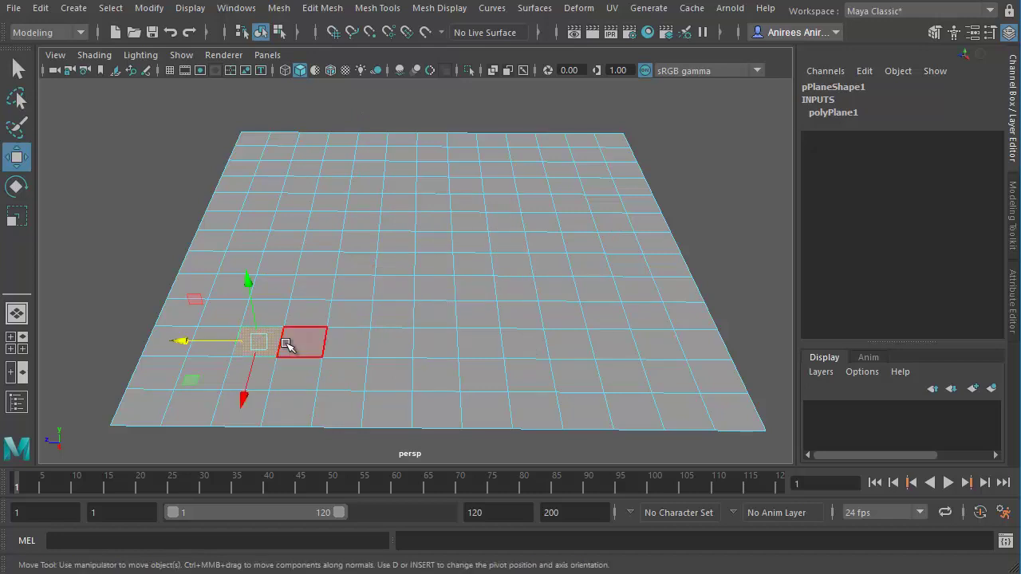
left_click(319, 291)
left_click(394, 289)
left_click(430, 288)
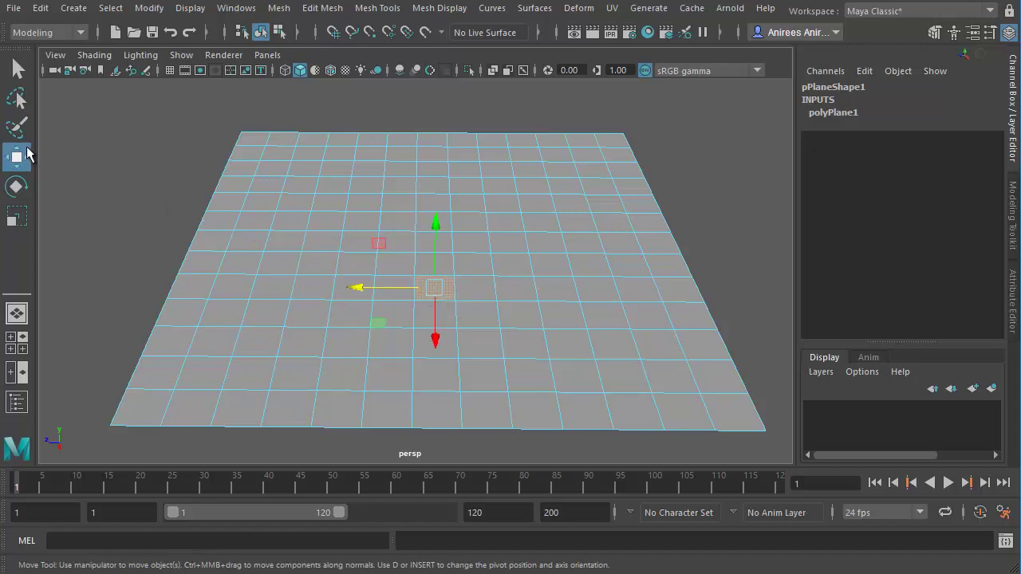
Step: In Move Tool settings, expand Symmetry Settings and switch symmetry to Object X
double_click(18, 158)
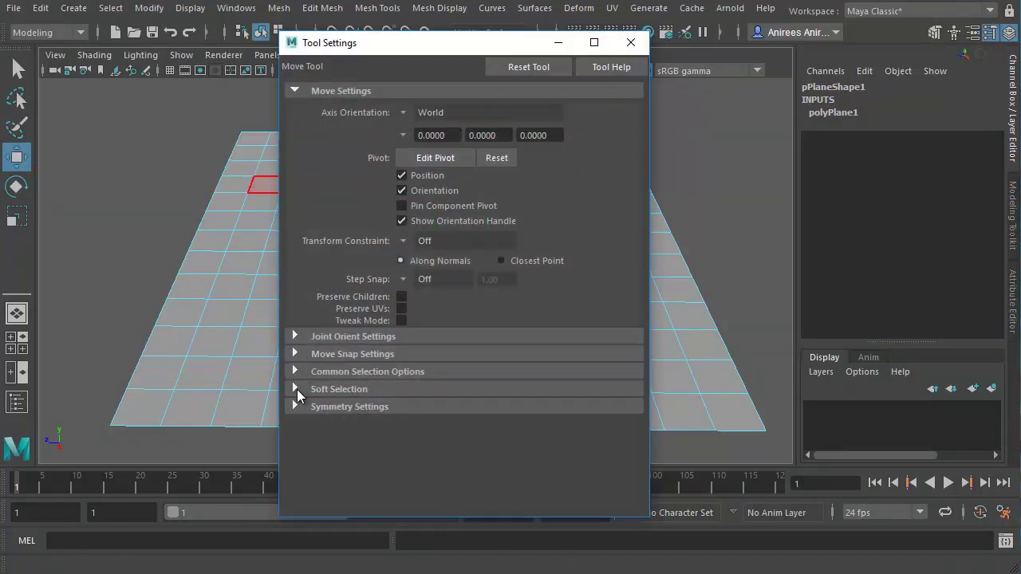
left_click(293, 408)
scroll(321, 415, "down", 2)
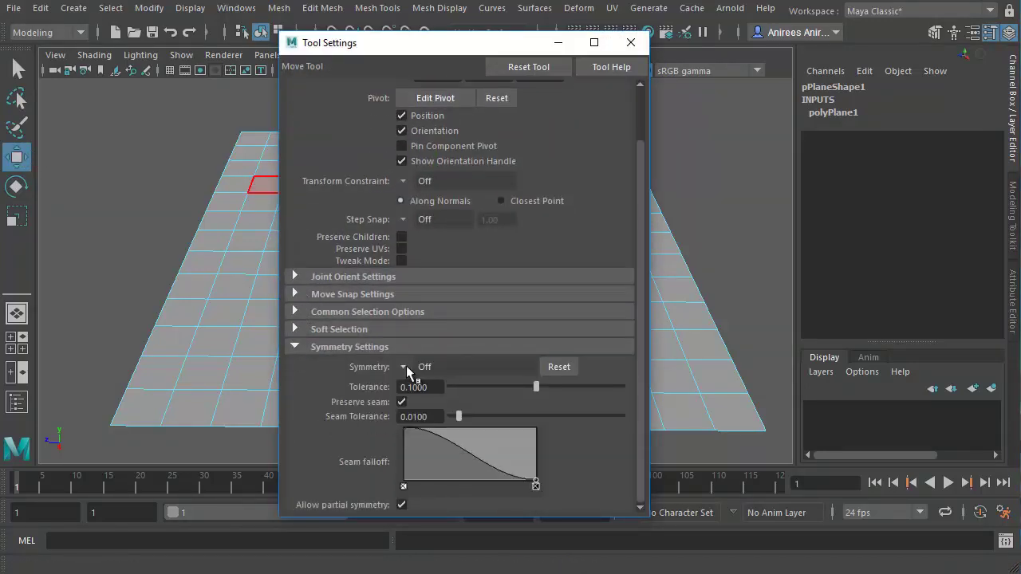
left_click(406, 367)
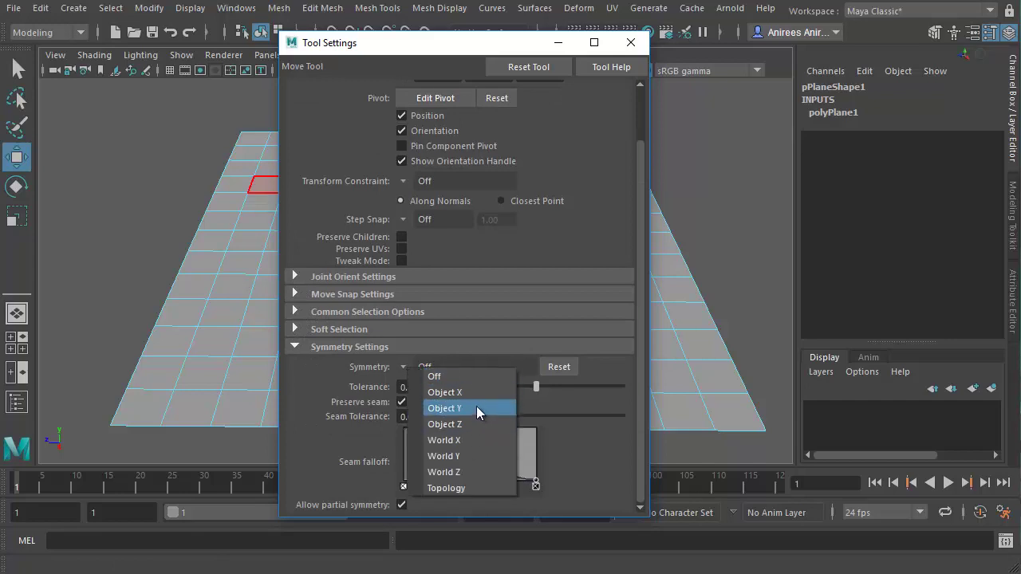
left_click(469, 392)
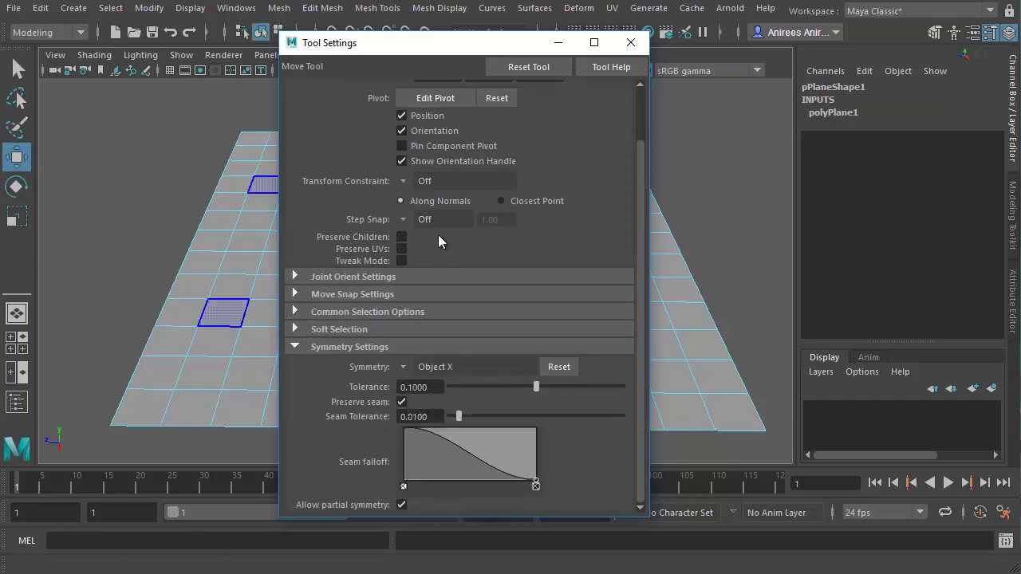
left_click_drag(428, 53, 838, 69)
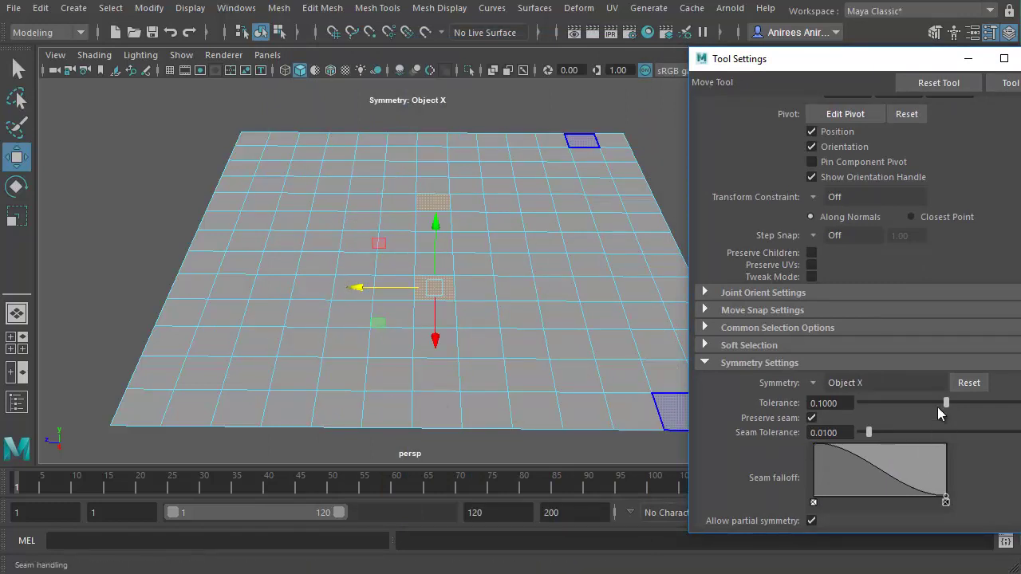
Step: Set symmetry to Object Z, then Off, pick single faces, and close the settings
left_click(811, 383)
left_click(846, 439)
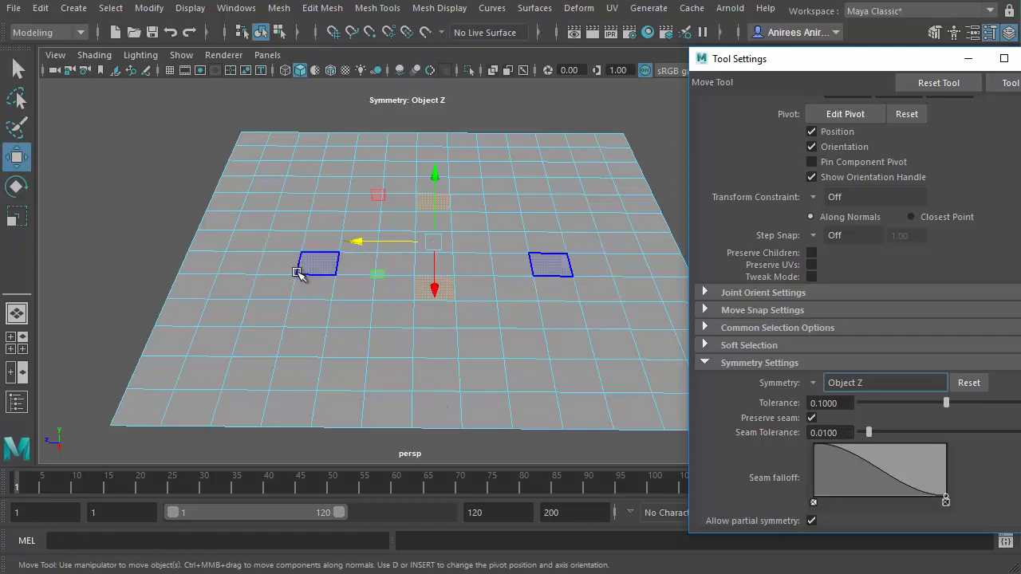
left_click(970, 383)
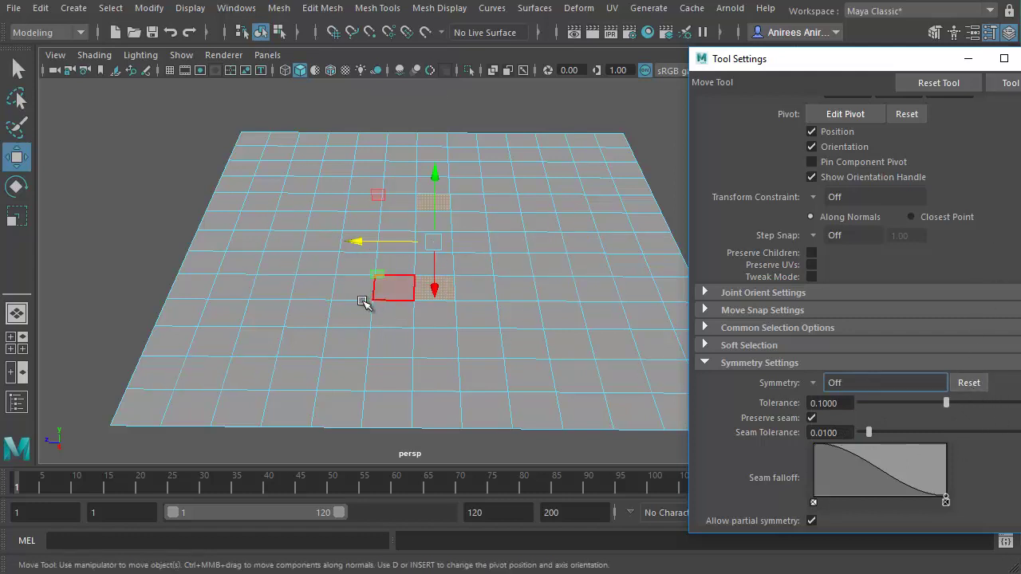
left_click(503, 294)
left_click(342, 335)
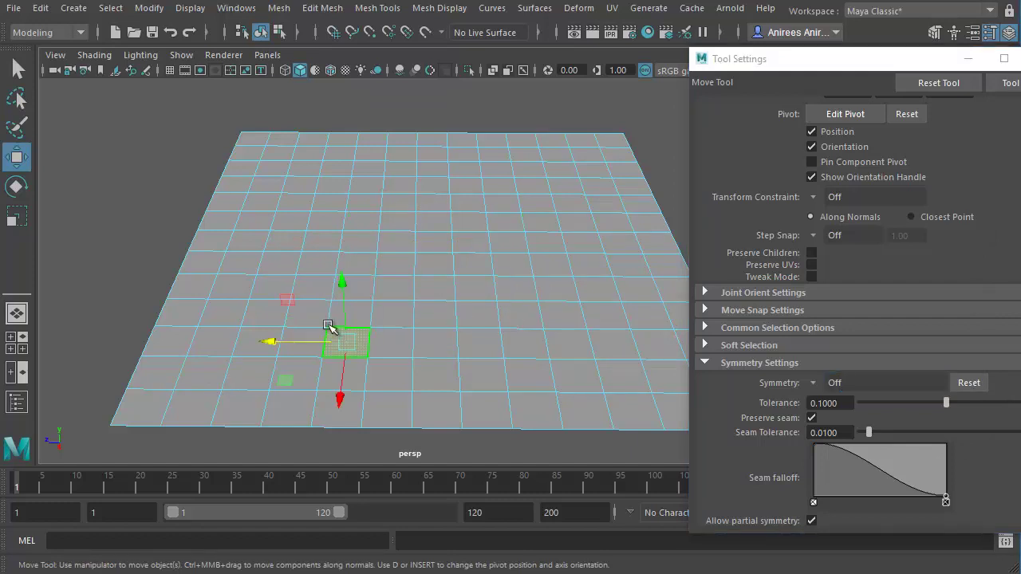
left_click(324, 219)
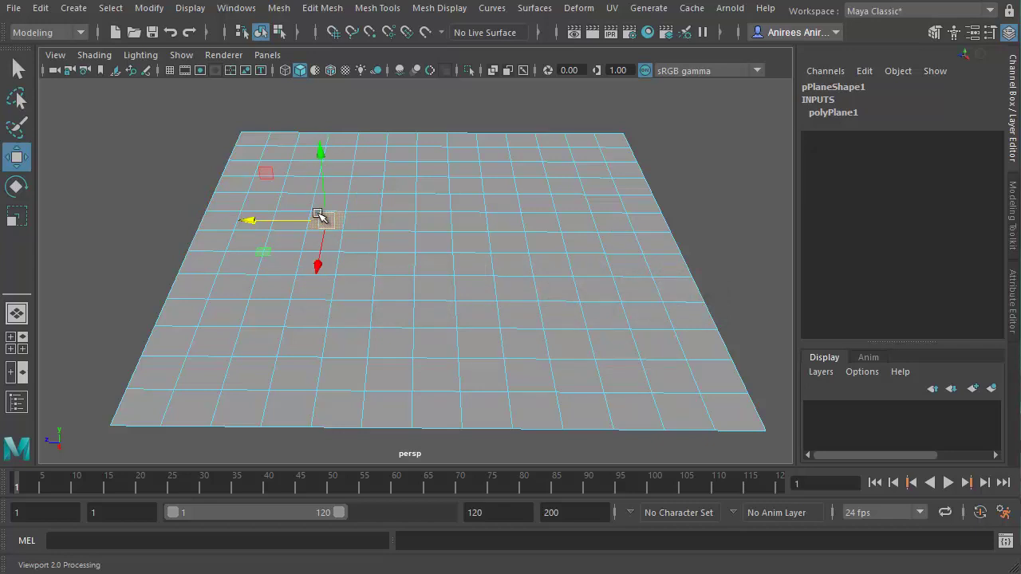
Step: Shrink and enlarge the move manipulator repeatedly with the minus and equal keys
left_click(317, 214)
key("minus")
key("minus")
key("equal")
key("equal")
key("equal")
key("equal")
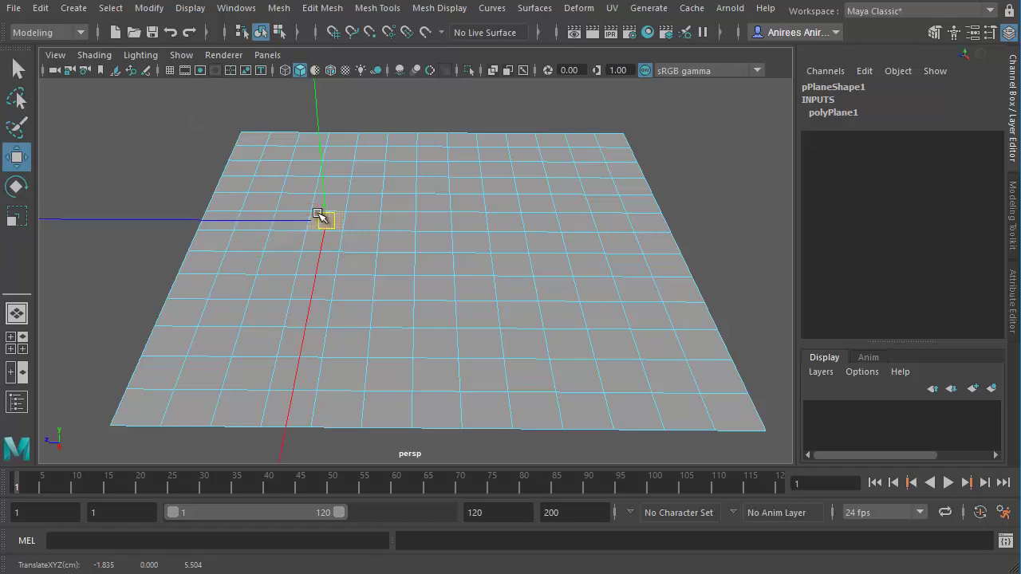
key("minus")
key("minus")
key("equal")
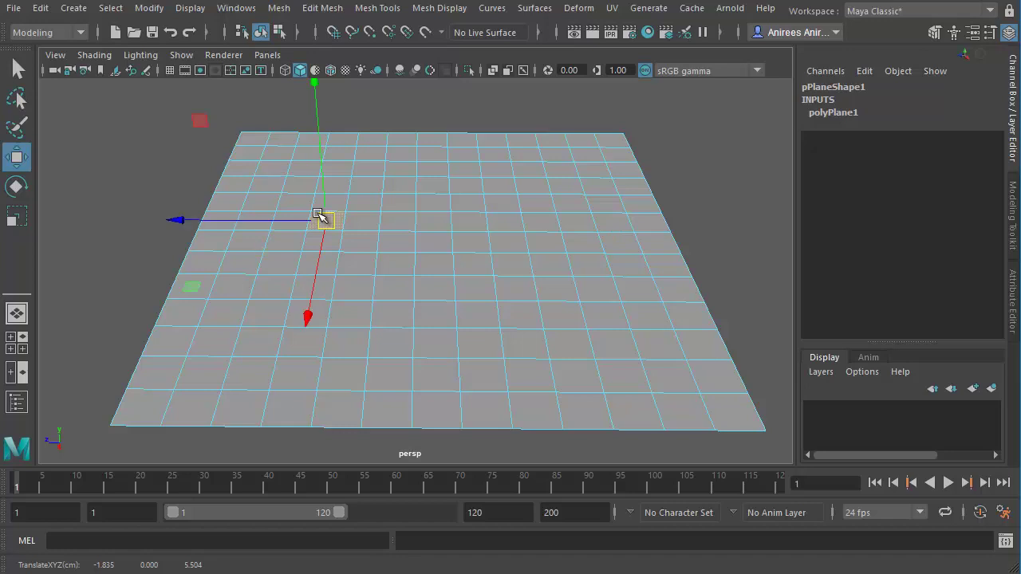
key("minus")
key("equal")
key("minus")
key("minus")
key("equal")
key("equal")
key("equal")
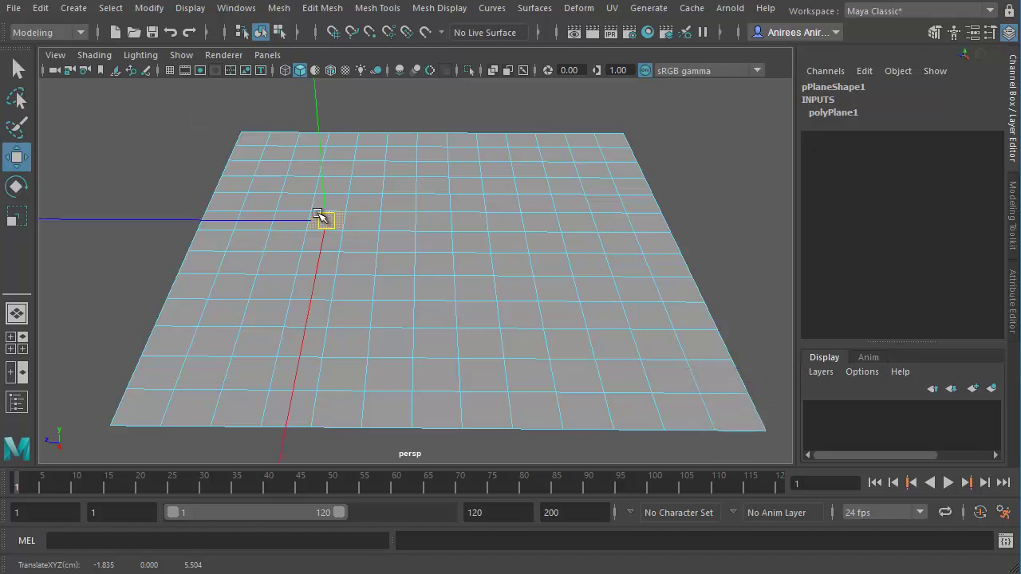
key("minus")
key("minus")
key("minus")
key("equal")
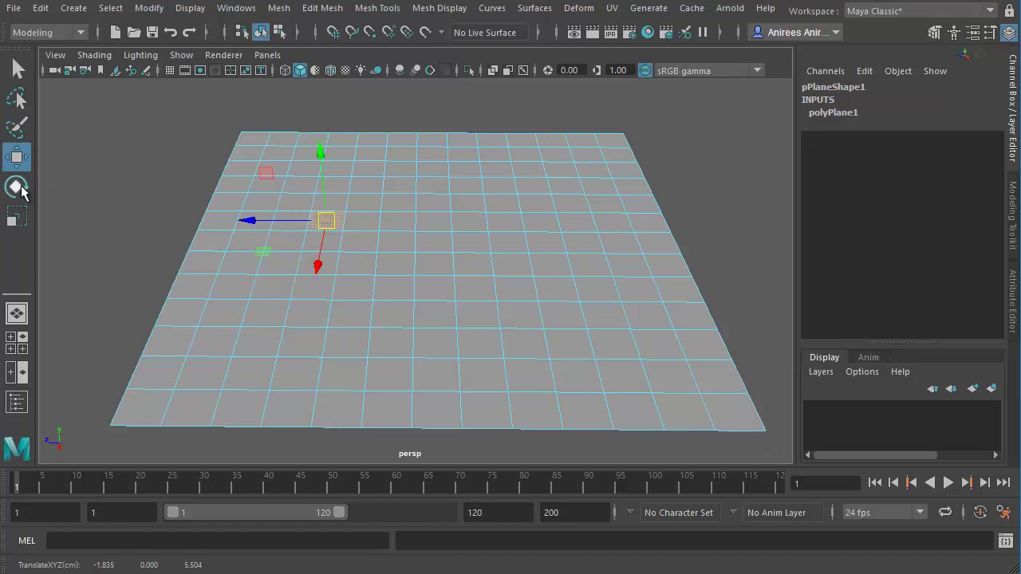
Step: Switch to the Rotate tool and resize its manipulator, finishing large
left_click(19, 187)
left_click(17, 216)
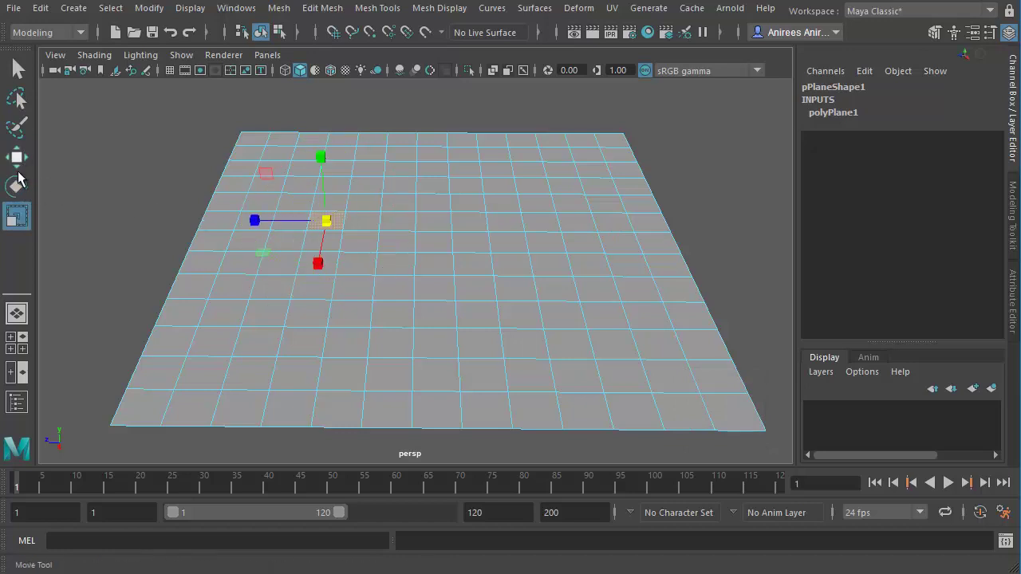
key("e")
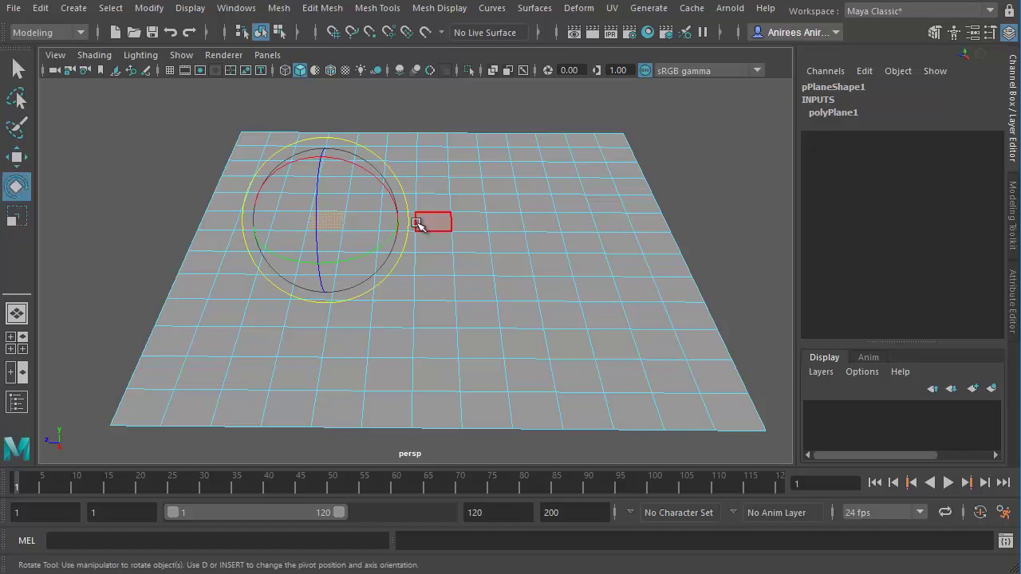
key("equal")
key("equal")
key("minus")
key("minus")
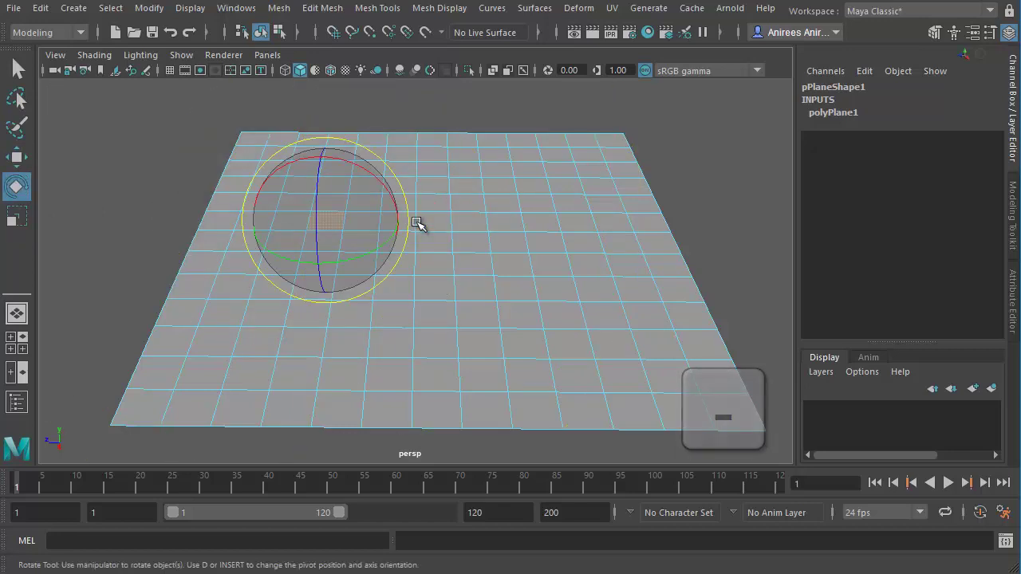
key("equal")
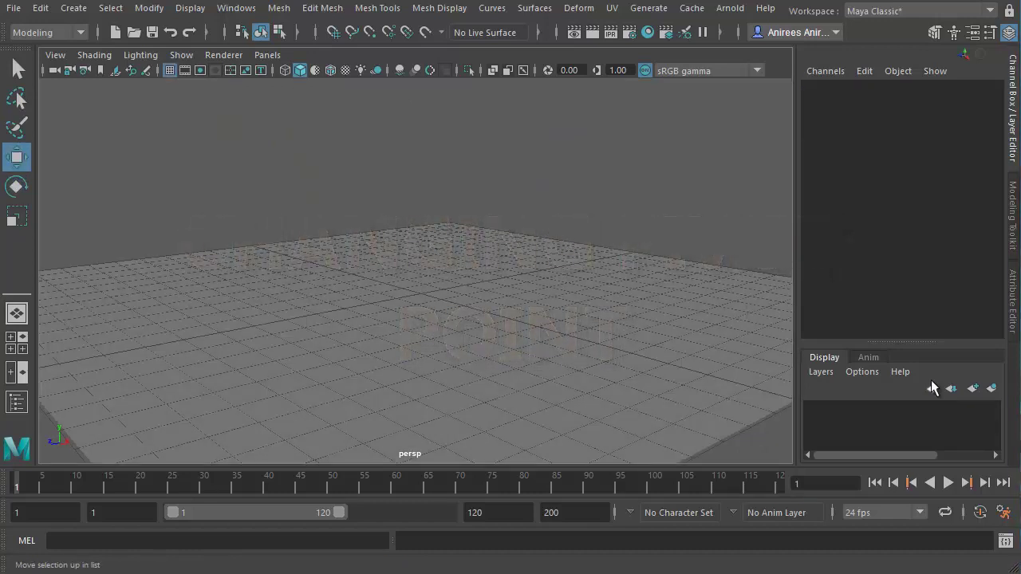
Step: Select the large grid plane
left_click(452, 295)
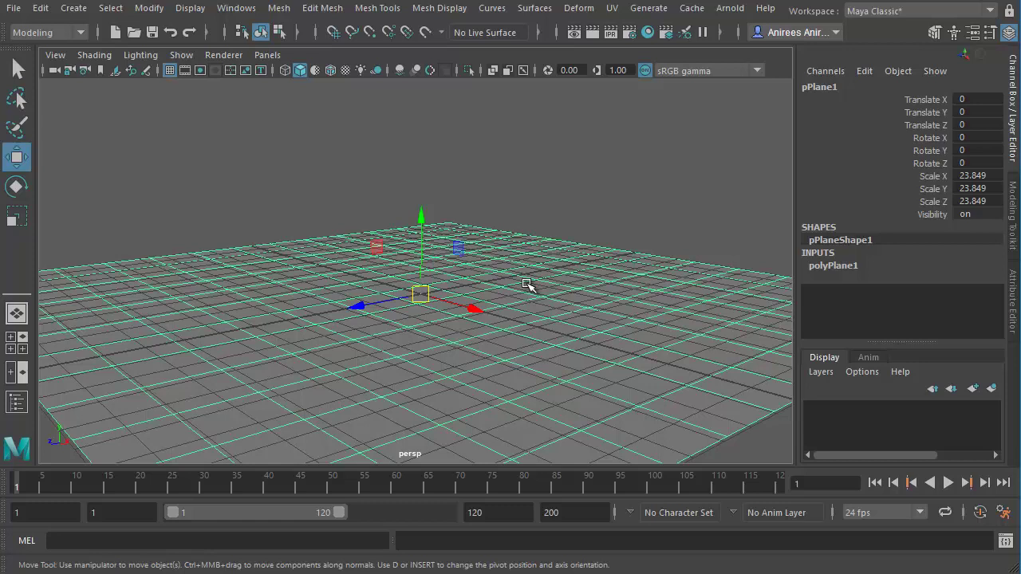
Step: Create a polygon cube, raise it slightly, and place a Ctrl+D duplicate beside it along X
left_click(74, 8)
left_click(301, 95)
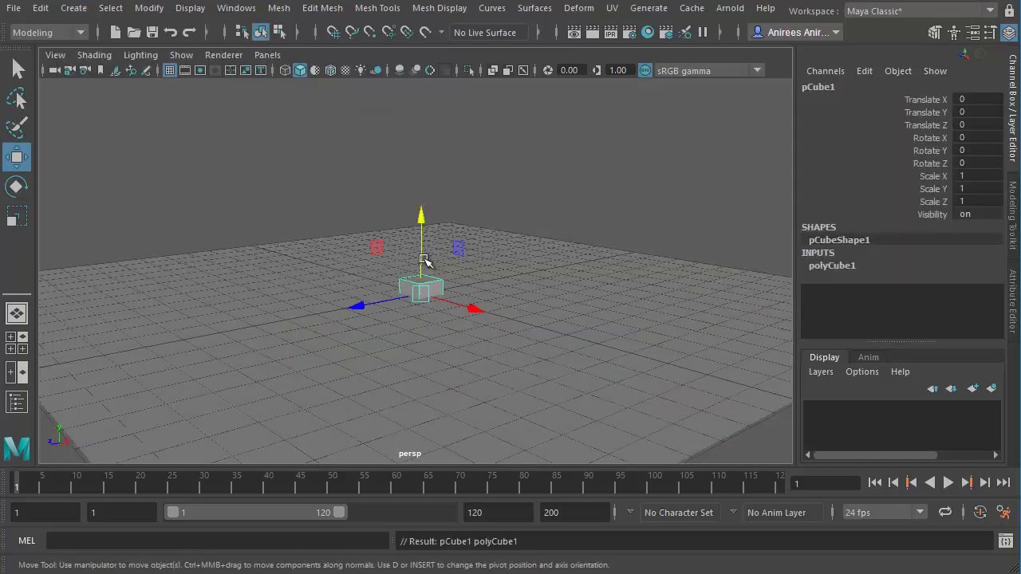
mouse_move(422, 241)
left_mouse_down()
mouse_move(423, 226)
mouse_move(422, 337)
mouse_move(194, 260)
mouse_move(682, 271)
mouse_move(527, 280)
mouse_move(616, 283)
mouse_move(605, 279)
left_mouse_up()
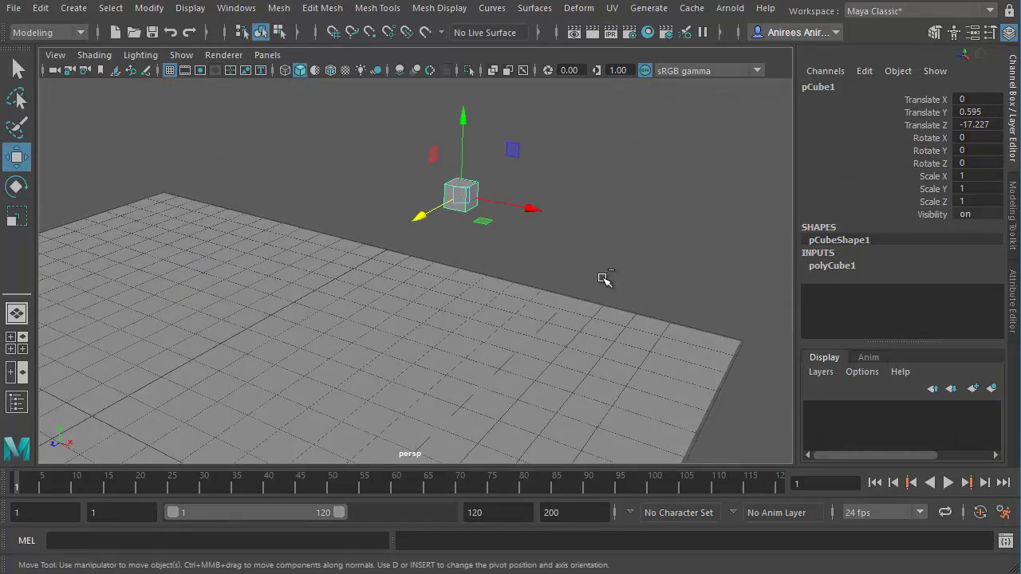
key("ctrl+d")
mouse_move(531, 221)
left_mouse_down()
mouse_move(587, 243)
mouse_move(452, 244)
mouse_move(570, 251)
mouse_move(413, 266)
mouse_move(497, 276)
left_mouse_up()
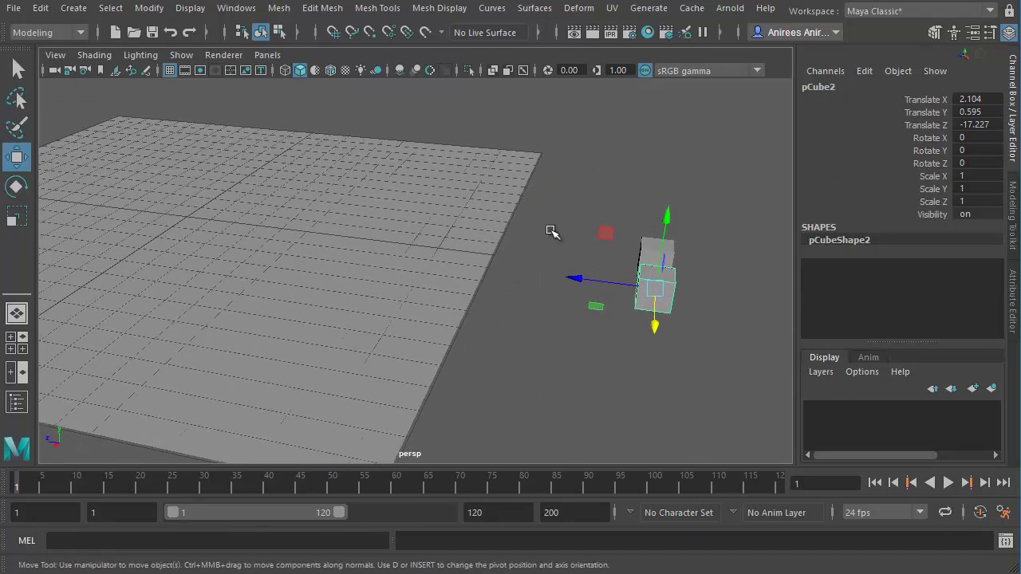
mouse_move(574, 307)
left_mouse_down("alt")
mouse_move(634, 308)
mouse_move(576, 216)
left_mouse_up("alt")
Step: Group both box-selected cubes with Ctrl+G, showing Group in the Edit menu
left_click_drag(508, 136, 661, 266)
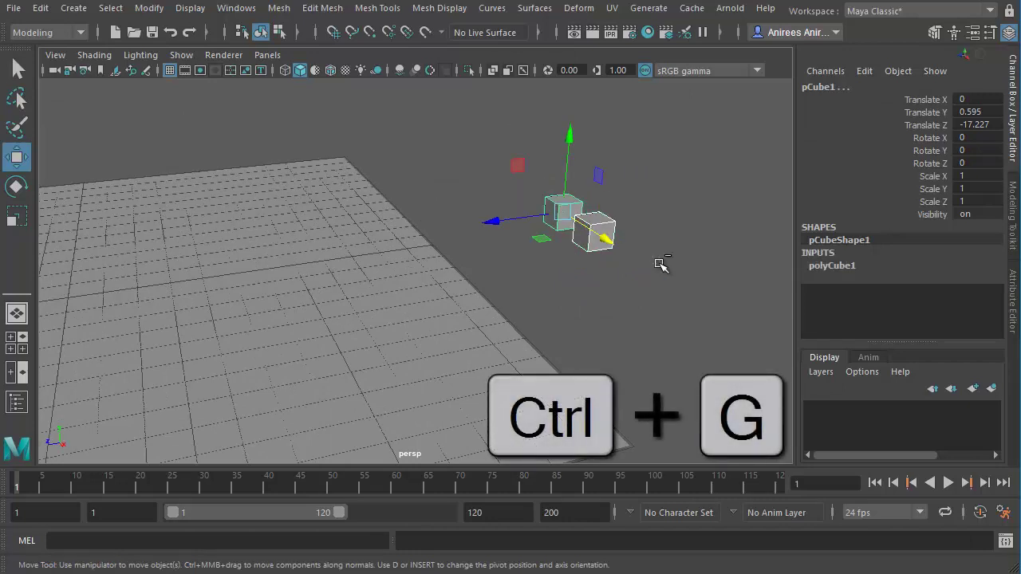
key("ctrl+g")
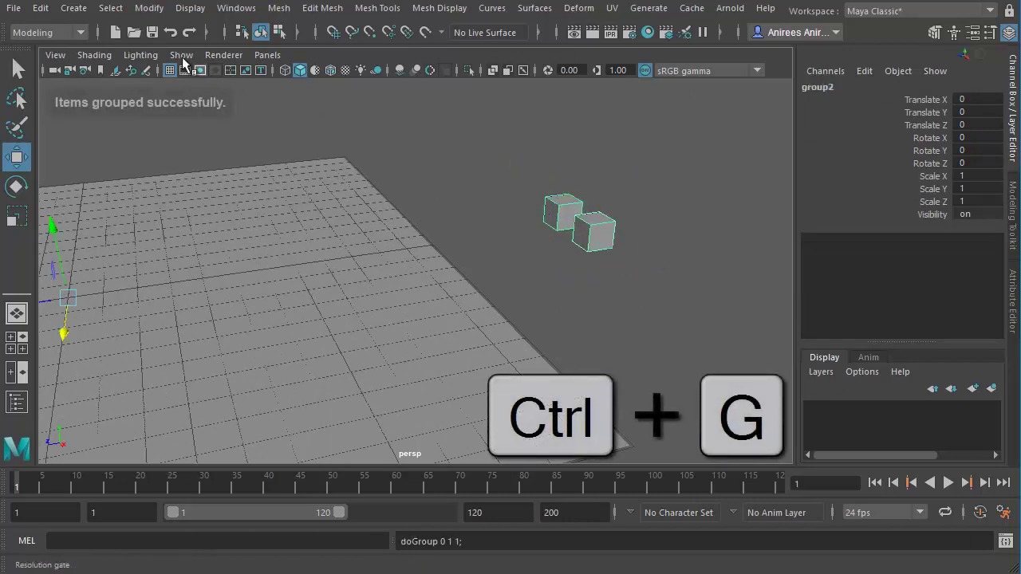
left_click(40, 8)
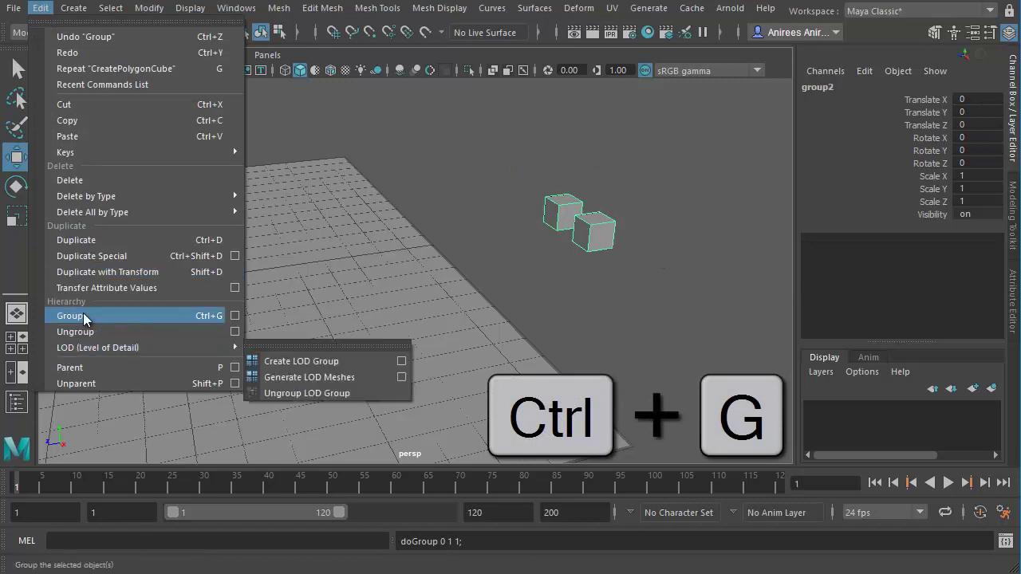
left_click(493, 8)
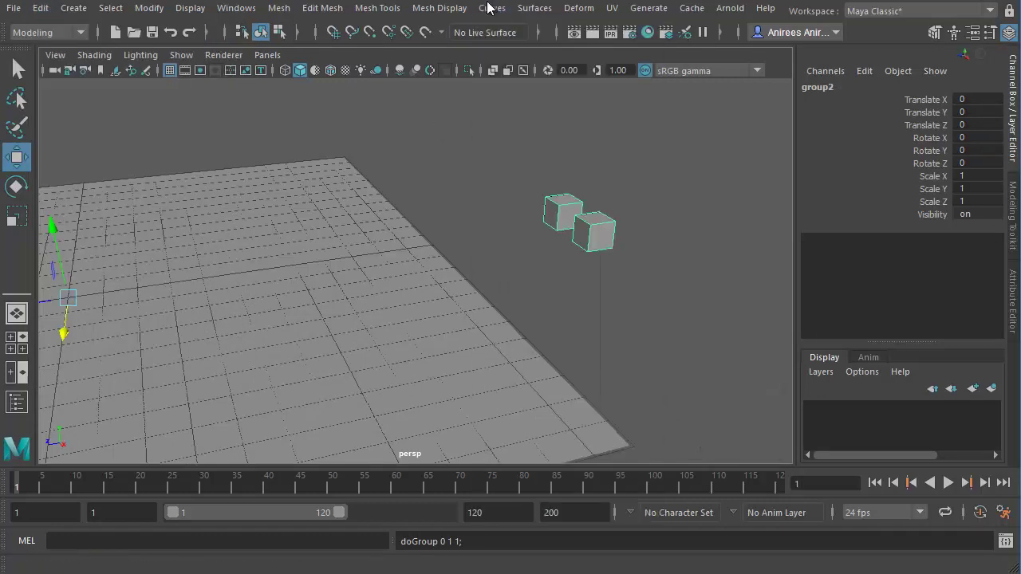
Step: Deselect the group and select each cube individually
middle_click_drag(381, 283, 535, 262, "alt")
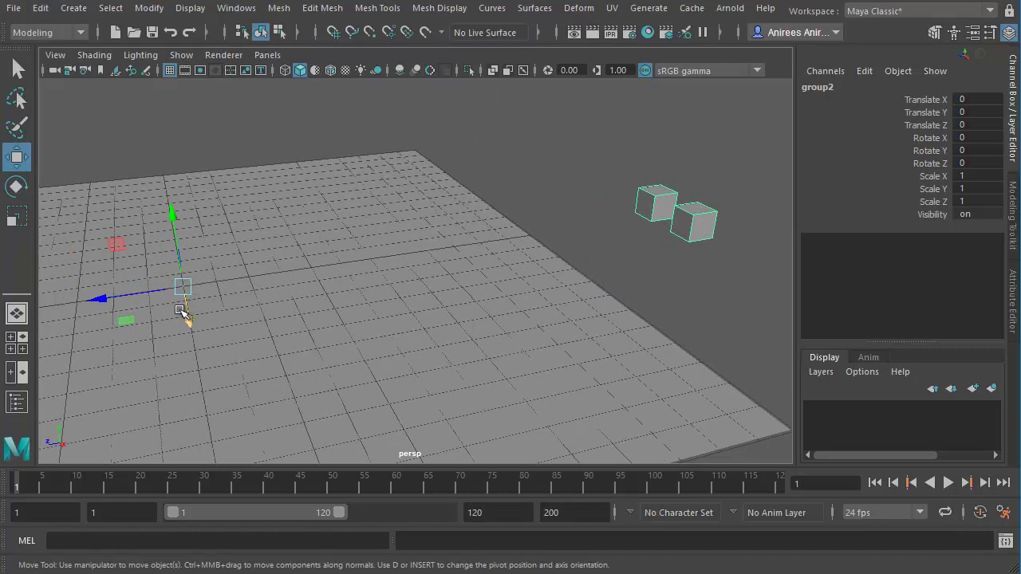
left_click(648, 249)
left_click(707, 217)
left_click(656, 278)
left_click(653, 204)
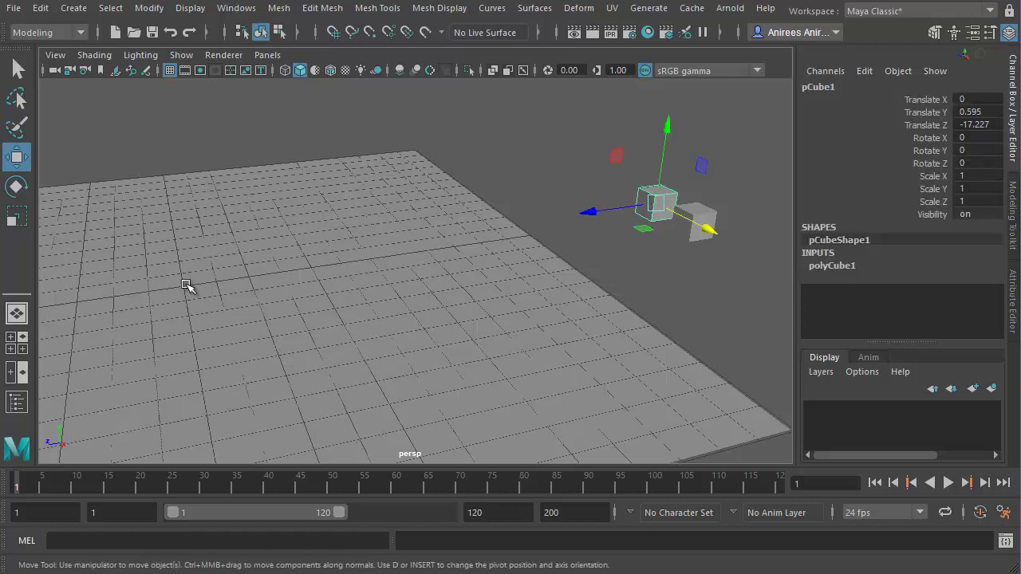
Step: Select group2 from a cube with Up arrow, apply Modify > Center Pivot, and zoom in
left_click(574, 227)
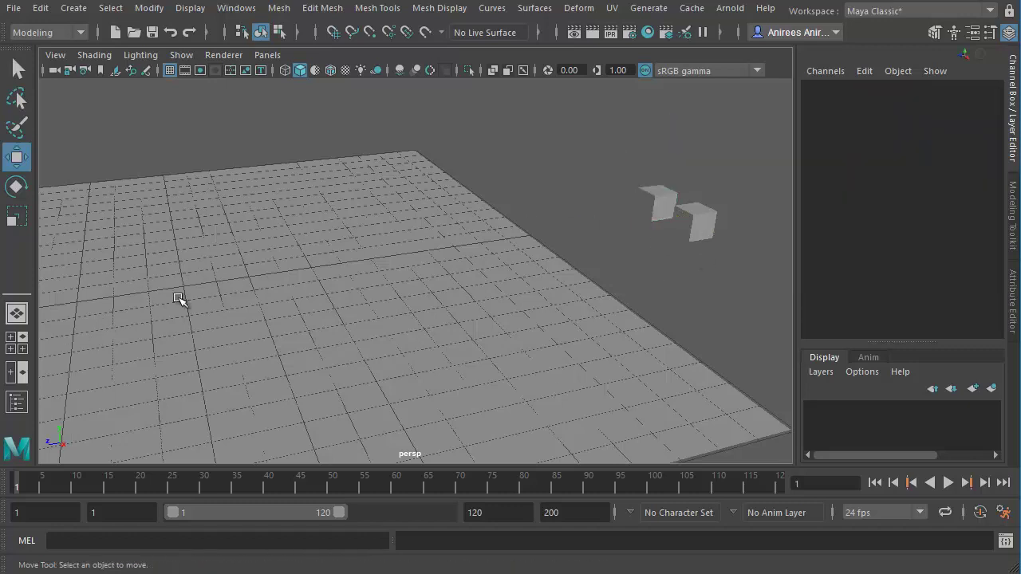
left_click(652, 201)
key("Up")
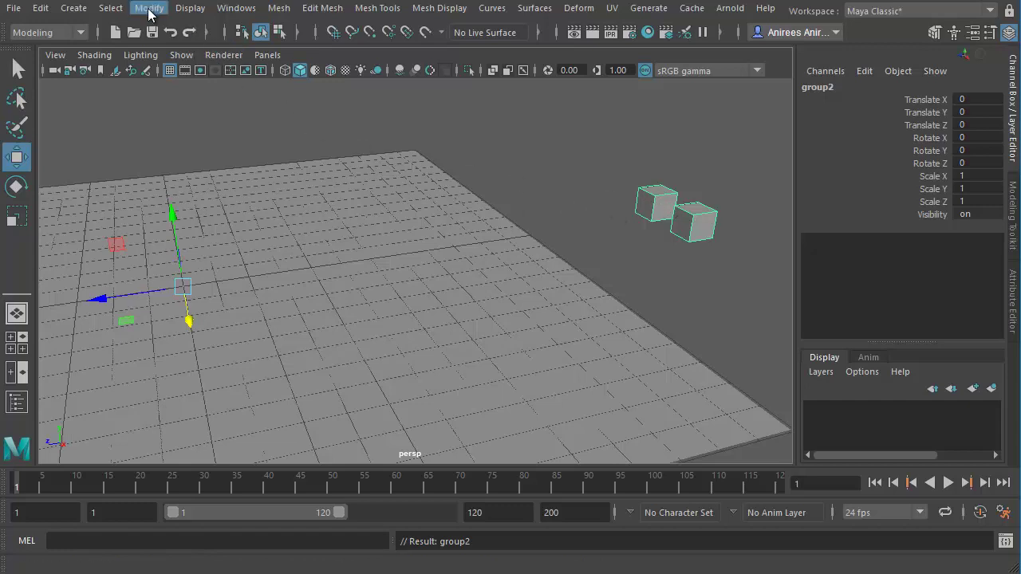
left_click(149, 8)
left_click(169, 125)
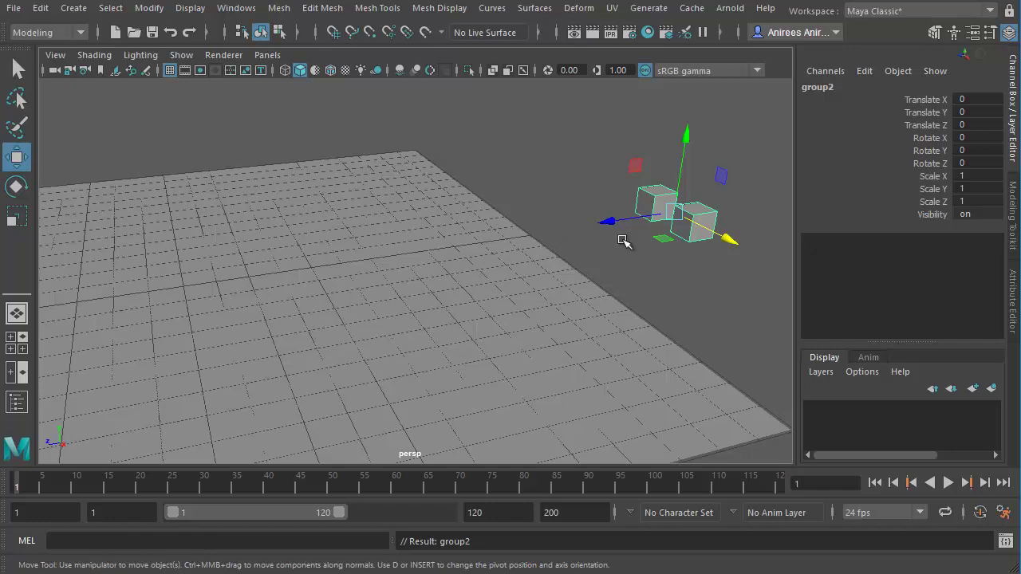
left_click_drag(624, 241, 700, 232, "alt")
left_click_drag(433, 221, 428, 335, "alt")
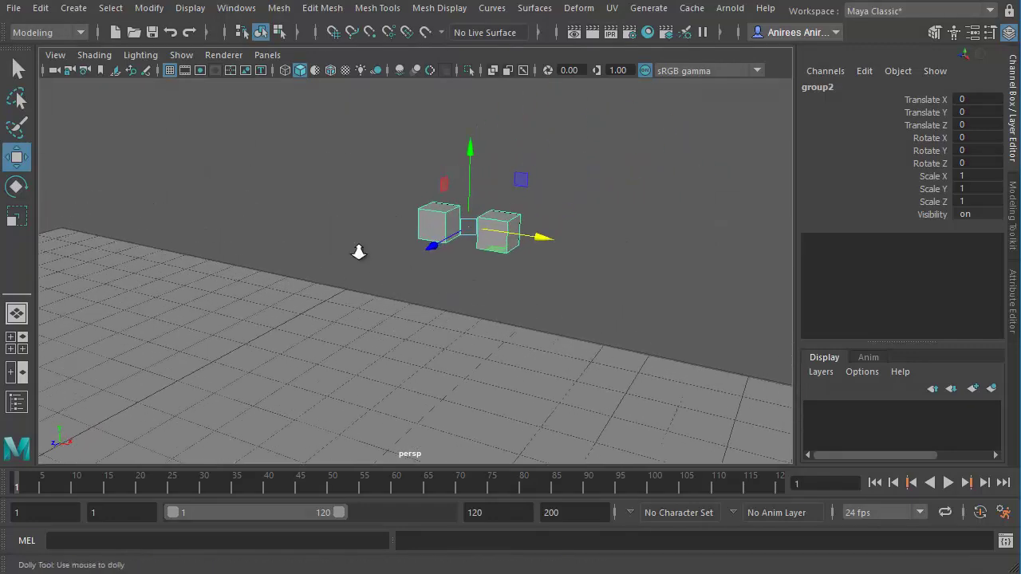
scroll(359, 252, "up", 2)
scroll(421, 303, "up", 2)
scroll(439, 278, "up", 2)
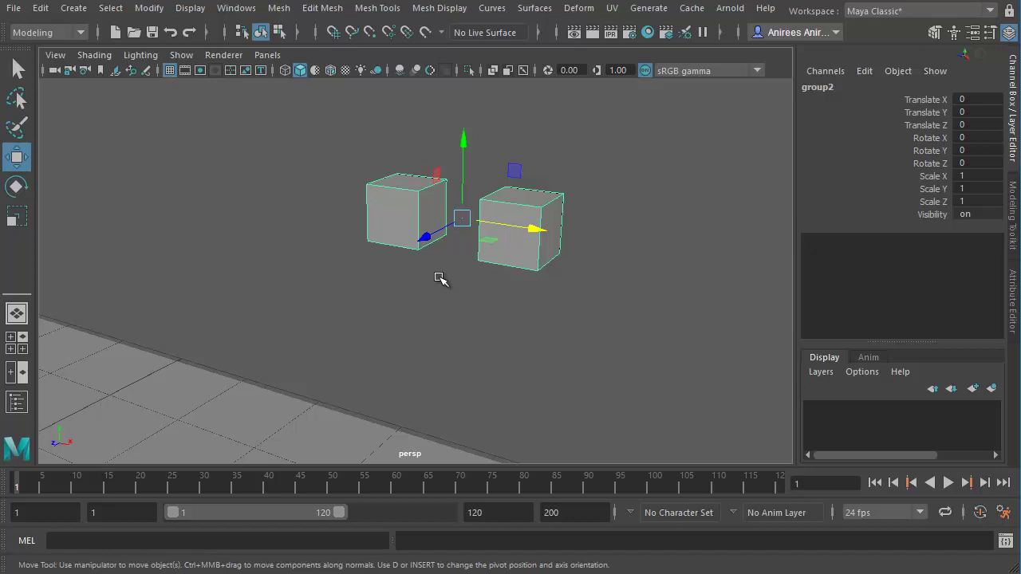
Step: Reposition group2's pivot, first onto the right cube, then out past the left cube
key("d")
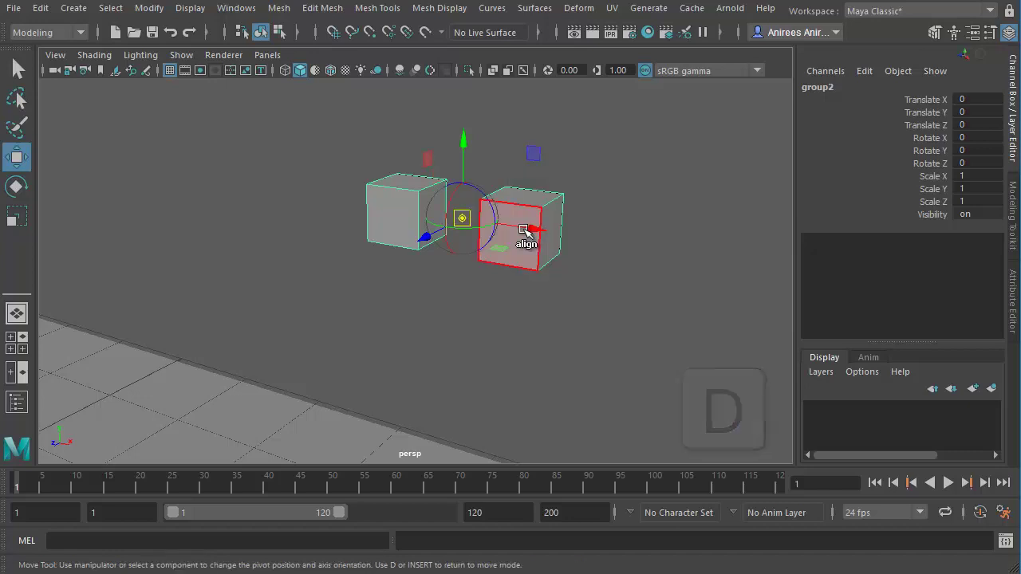
left_click_drag(531, 228, 699, 288)
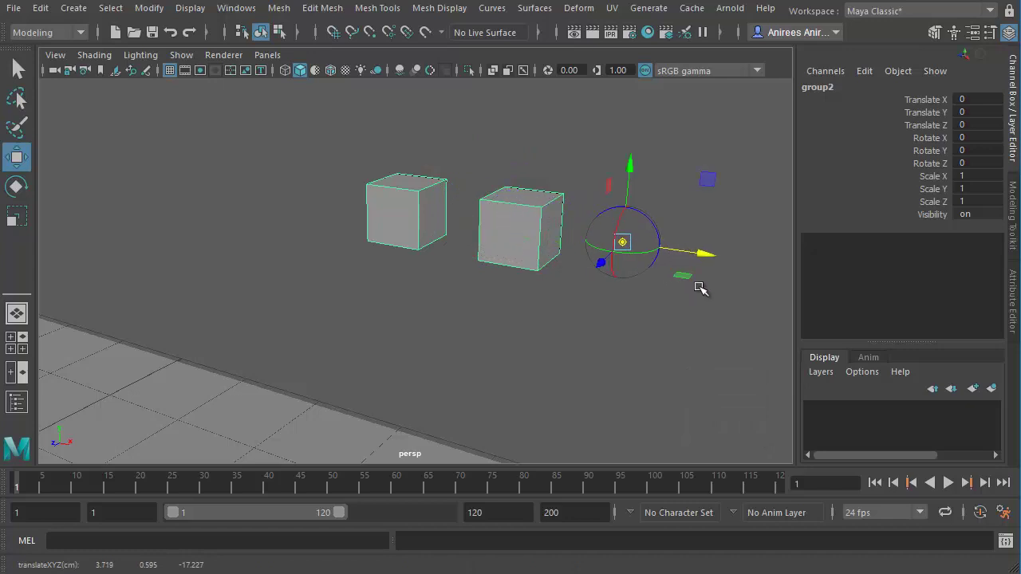
key("d")
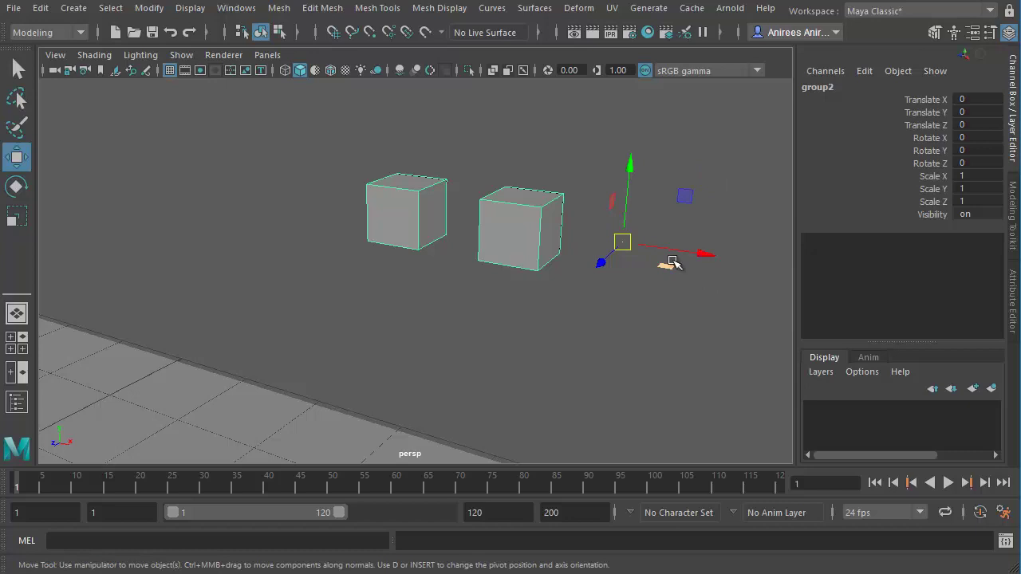
key("Insert")
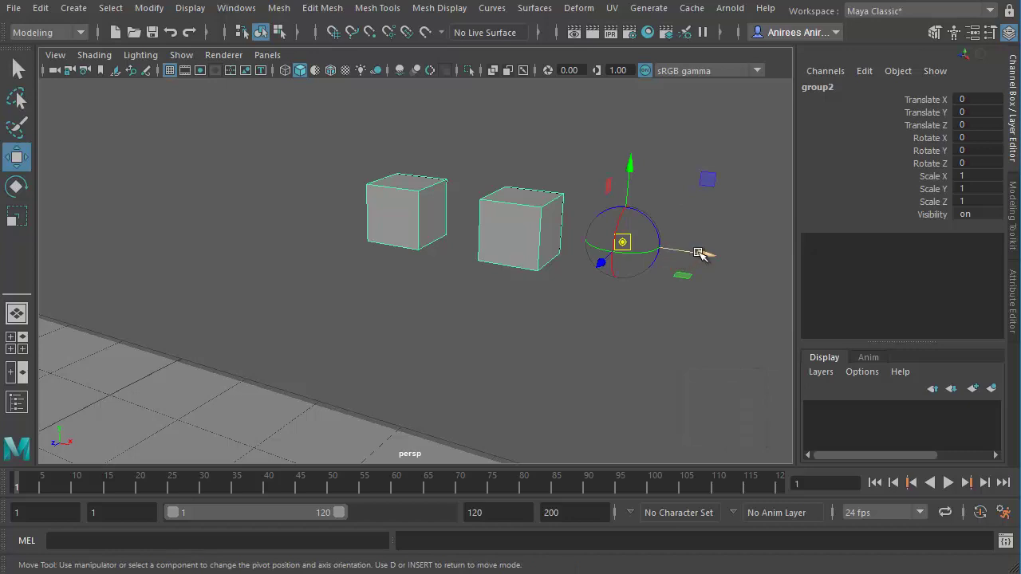
mouse_move(701, 254)
left_mouse_down()
mouse_move(318, 211)
mouse_move(349, 211)
left_mouse_up()
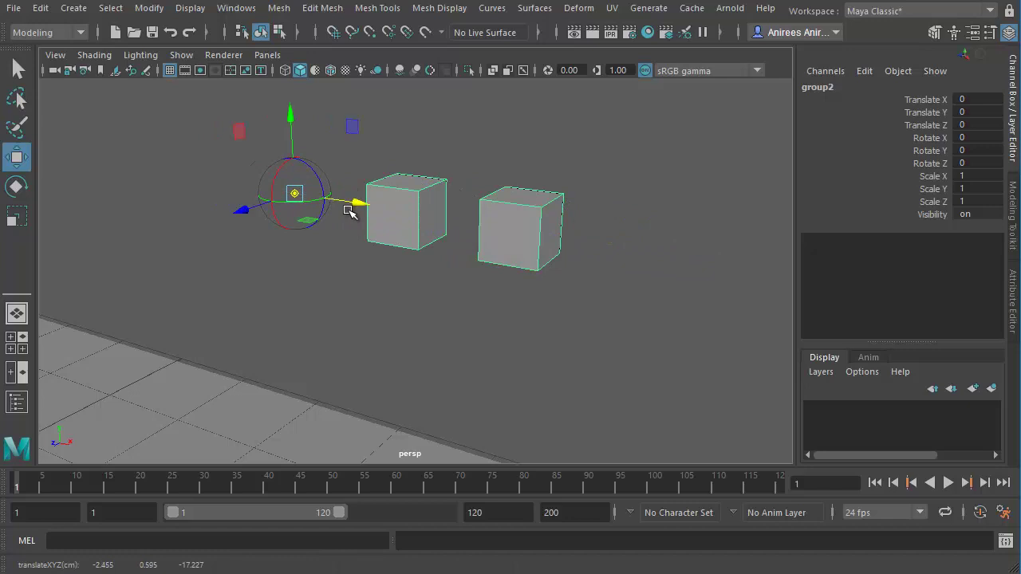
key("Insert")
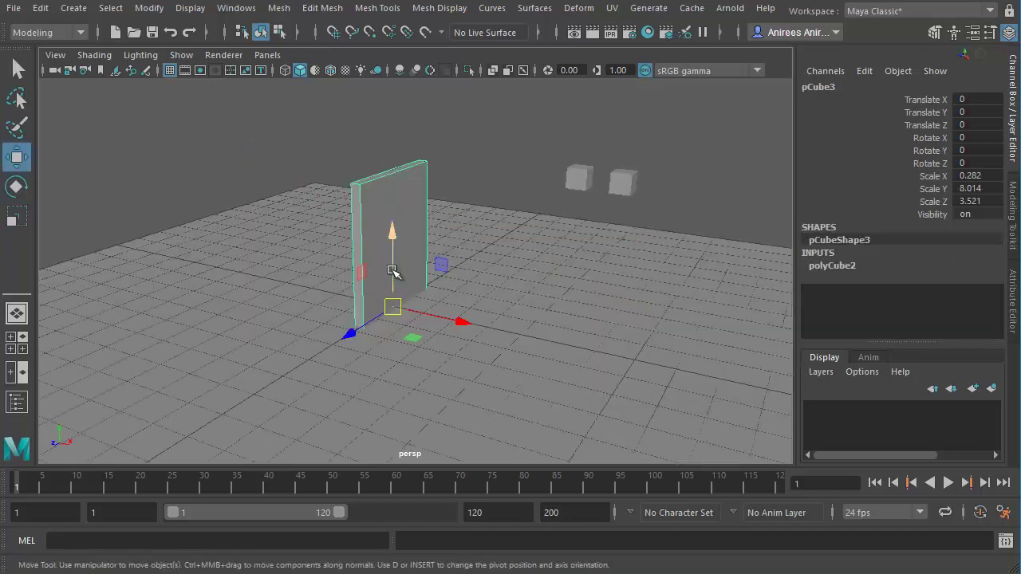
Step: Raise the door panel to Translate Y 3.92 onto the grid, undoing a test rotation
left_click_drag(391, 236, 386, 134)
mouse_move(407, 294)
left_mouse_down("alt")
mouse_move(518, 342)
mouse_move(449, 297)
left_mouse_up("alt")
key("e")
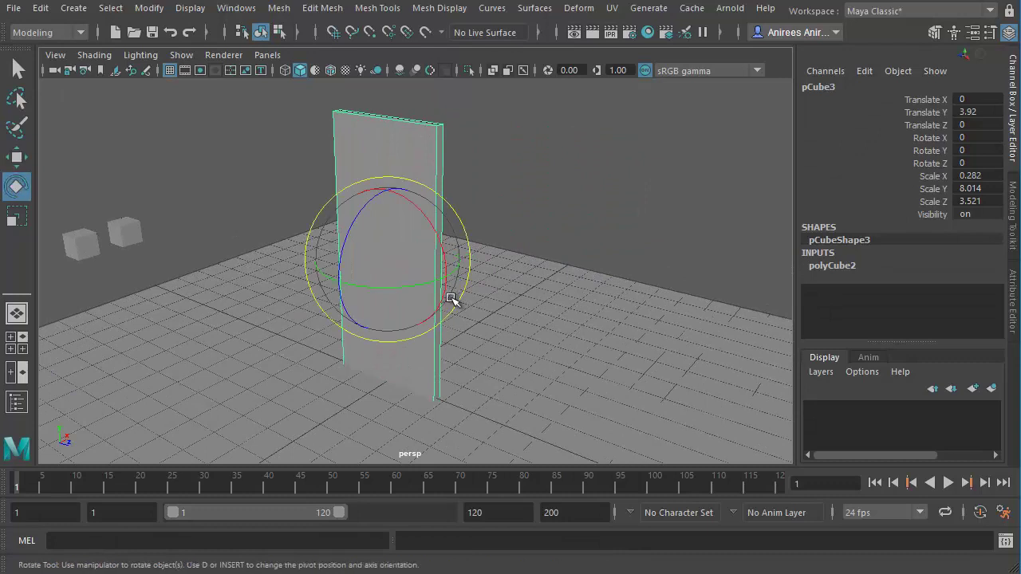
mouse_move(453, 295)
left_mouse_down()
mouse_move(434, 285)
mouse_move(399, 290)
mouse_move(353, 298)
mouse_move(423, 287)
mouse_move(338, 314)
left_mouse_up()
key("ctrl+z")
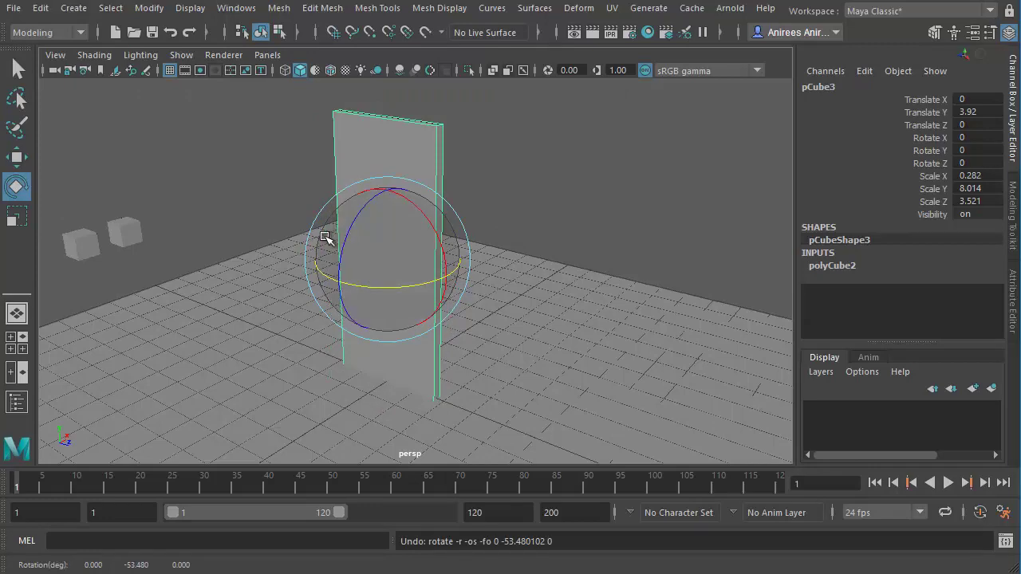
left_click_drag(383, 319, 447, 312, "alt")
right_click_drag(446, 312, 468, 322, "alt")
mouse_move(467, 322)
left_mouse_down("alt")
mouse_move(501, 322)
mouse_move(515, 305)
mouse_move(479, 338)
mouse_move(439, 309)
left_mouse_up("alt")
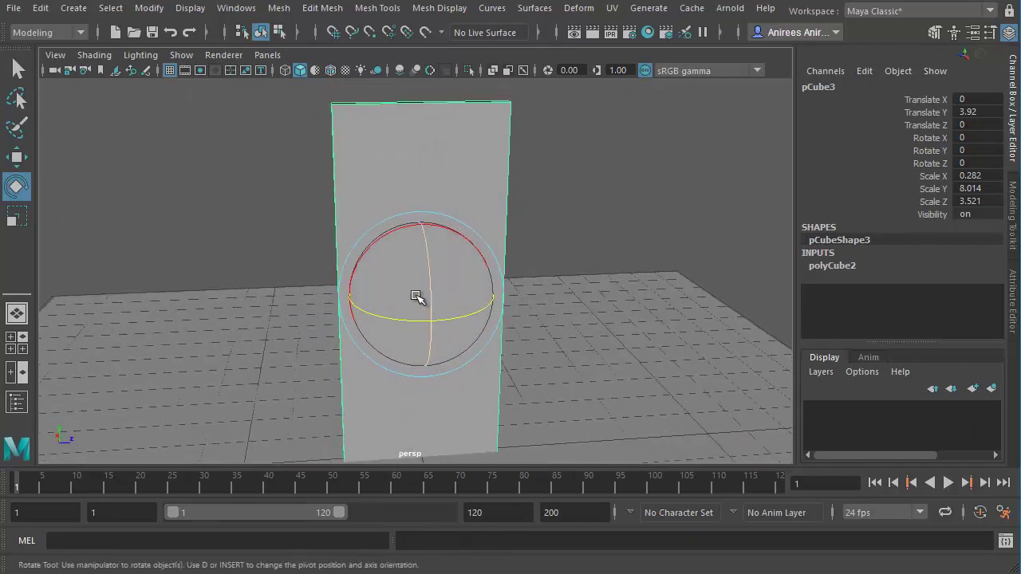
Step: Slide the door panel's pivot along Z to its vertical edge in the side view
key("Insert")
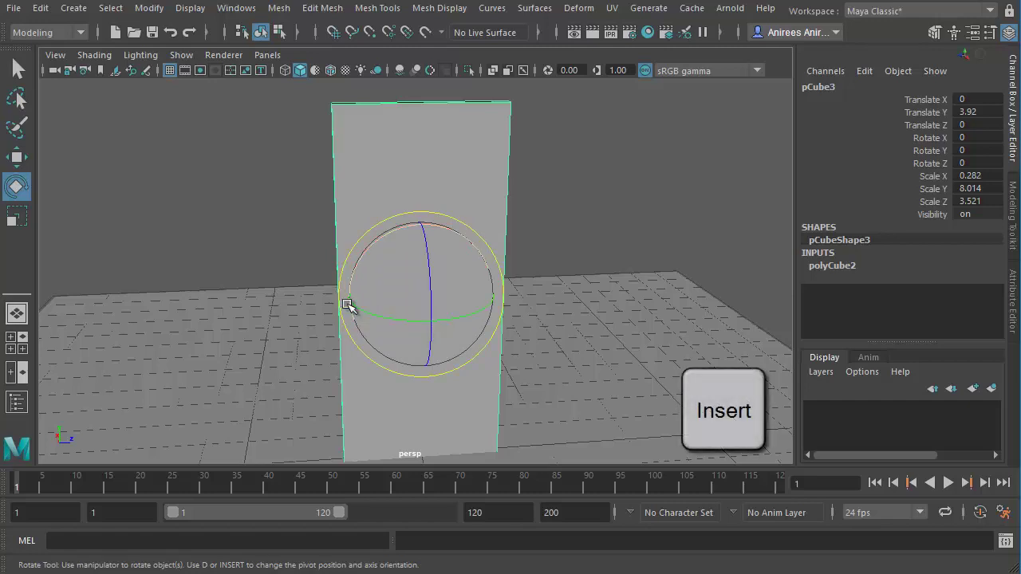
key("Insert")
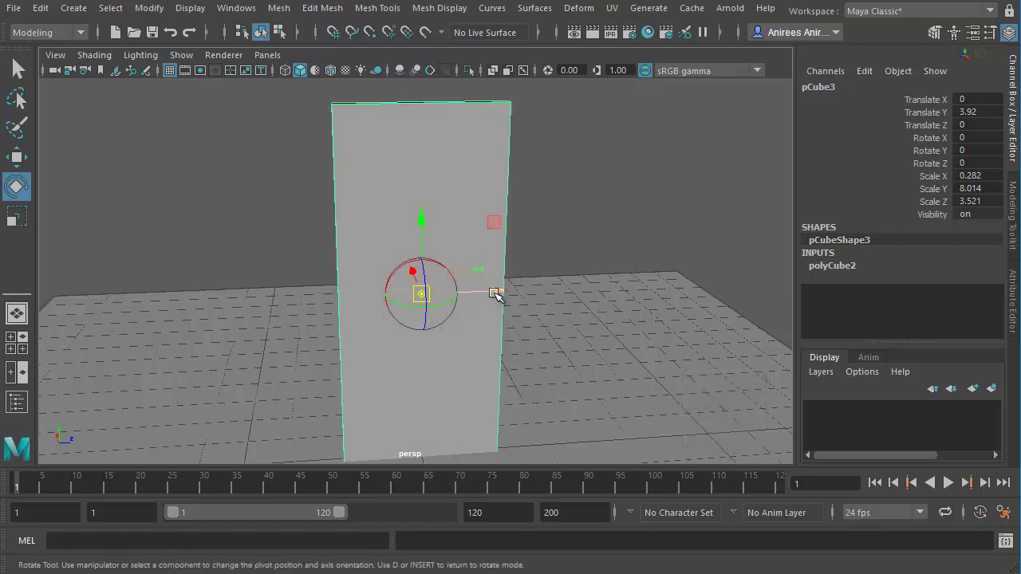
left_click_drag(495, 292, 428, 297)
key("space")
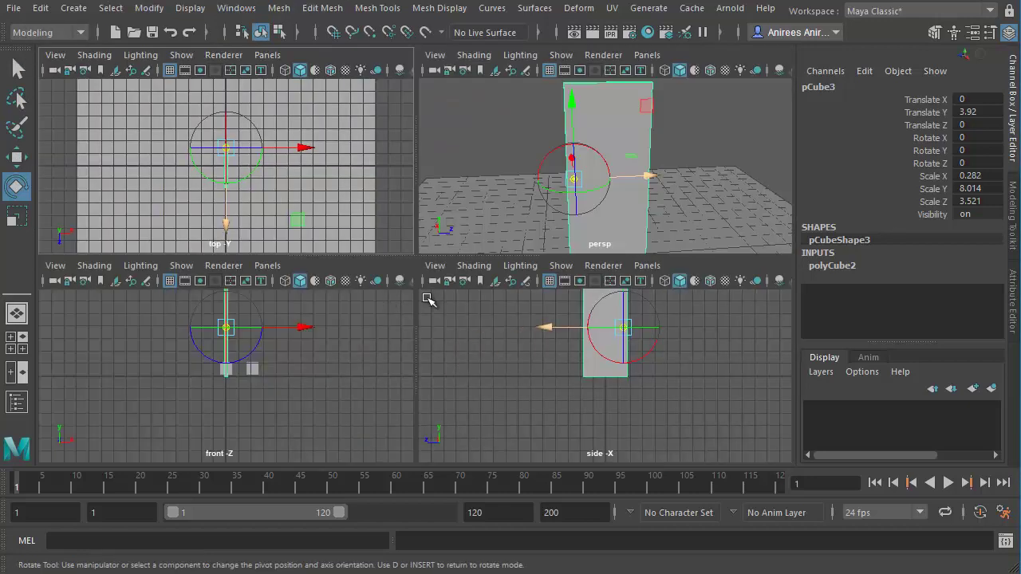
key("space")
scroll(445, 381, "up", 1)
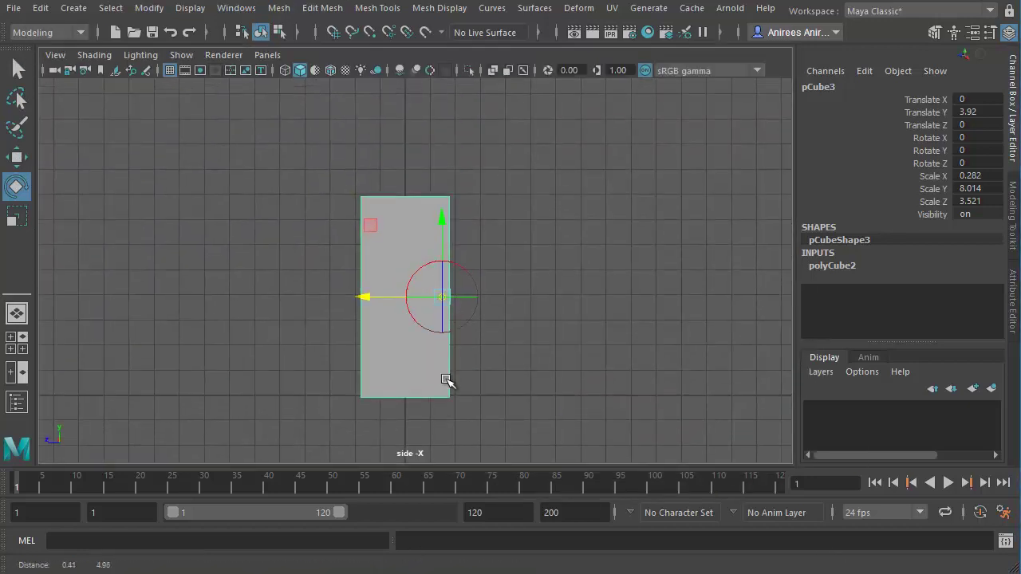
scroll(387, 273, "up", 5)
key("ctrl+z")
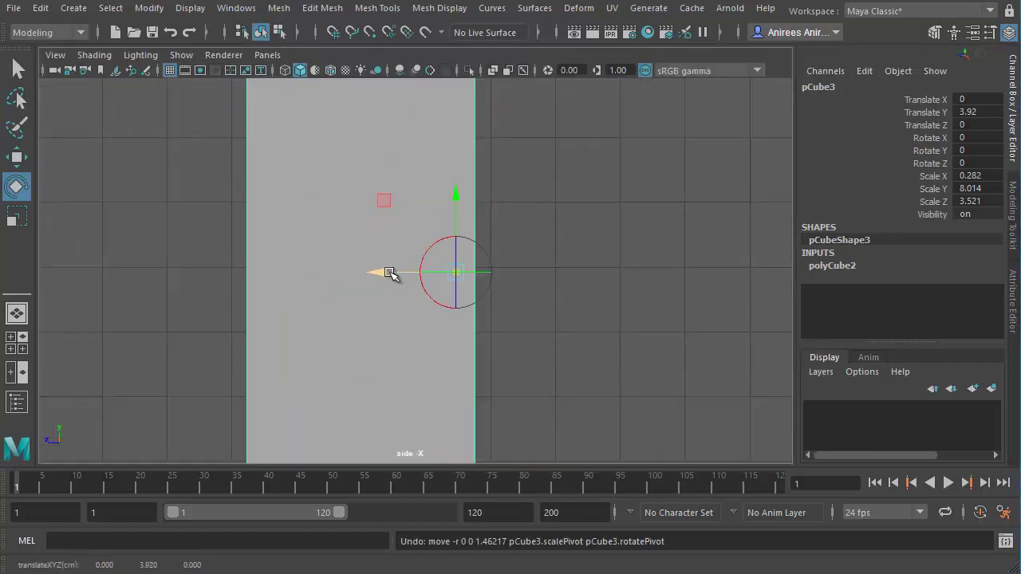
left_click_drag(389, 273, 409, 288)
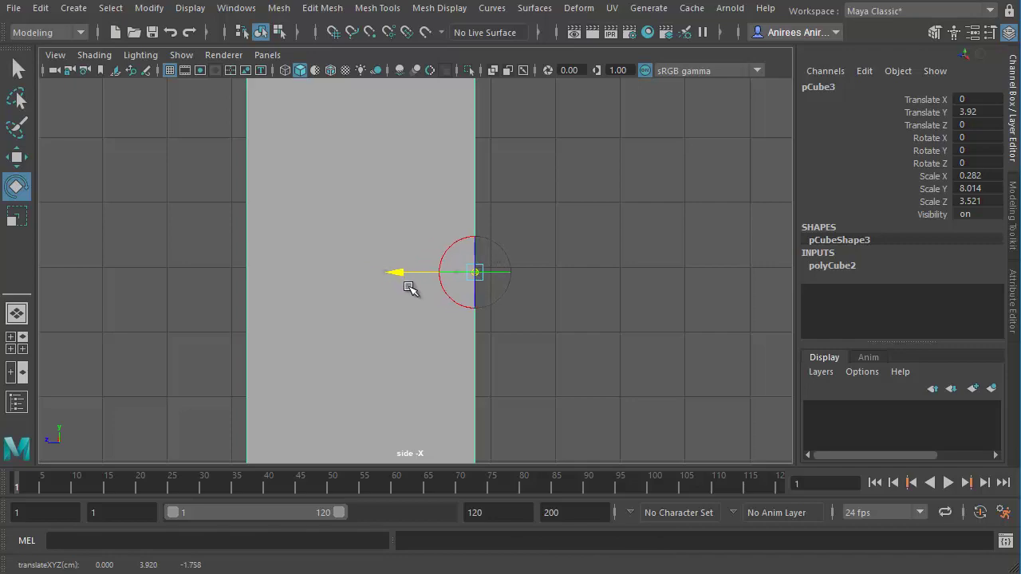
Step: Leave pivot editing and inspect the new hinge pivot in the perspective view
key("space")
key("space")
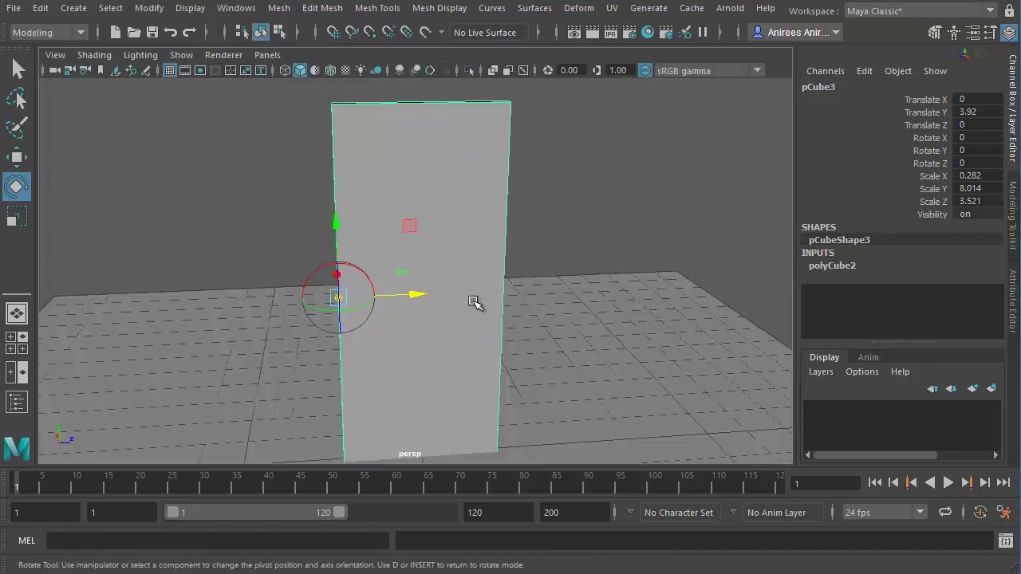
mouse_move(415, 347)
left_mouse_down("alt")
mouse_move(587, 337)
mouse_move(591, 355)
left_mouse_up("alt")
key("Insert")
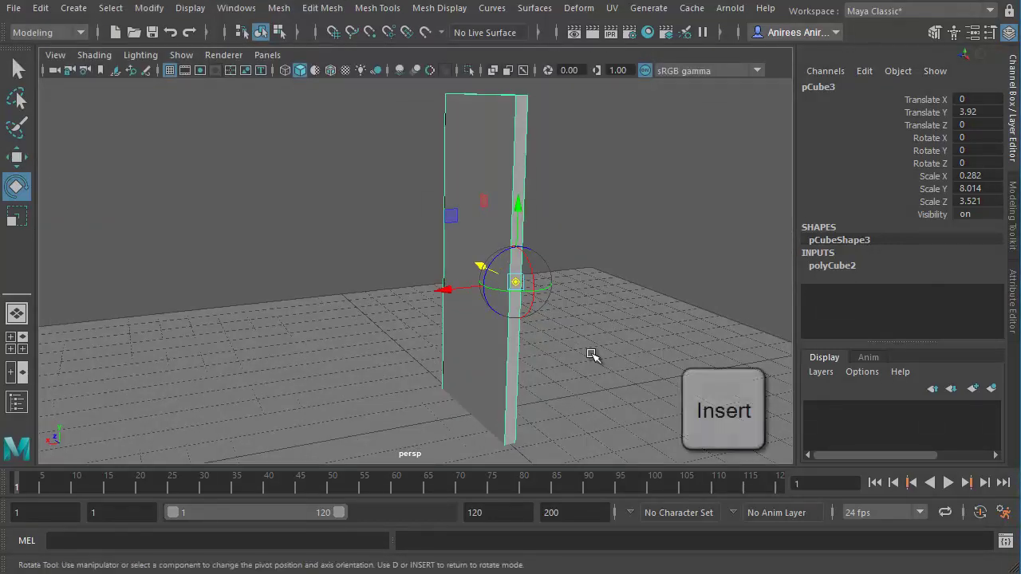
key("Insert")
mouse_move(495, 346)
left_mouse_down("alt")
mouse_move(456, 387)
mouse_move(312, 371)
mouse_move(423, 333)
mouse_move(317, 372)
mouse_move(399, 355)
mouse_move(319, 403)
mouse_move(460, 311)
left_mouse_up("alt")
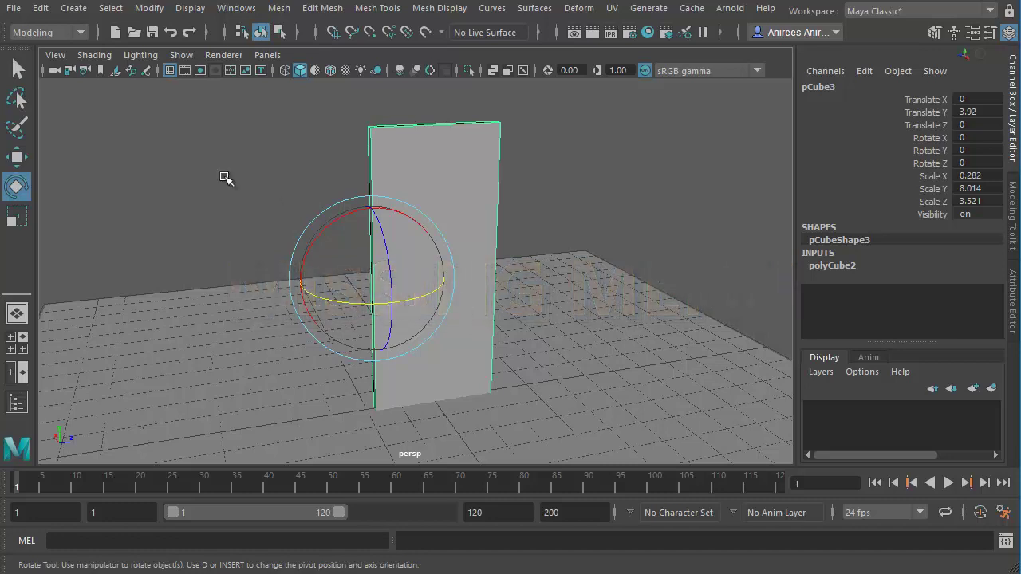
Step: Create a new untitled scene, choosing Don't Save for the door scene
left_click(115, 32)
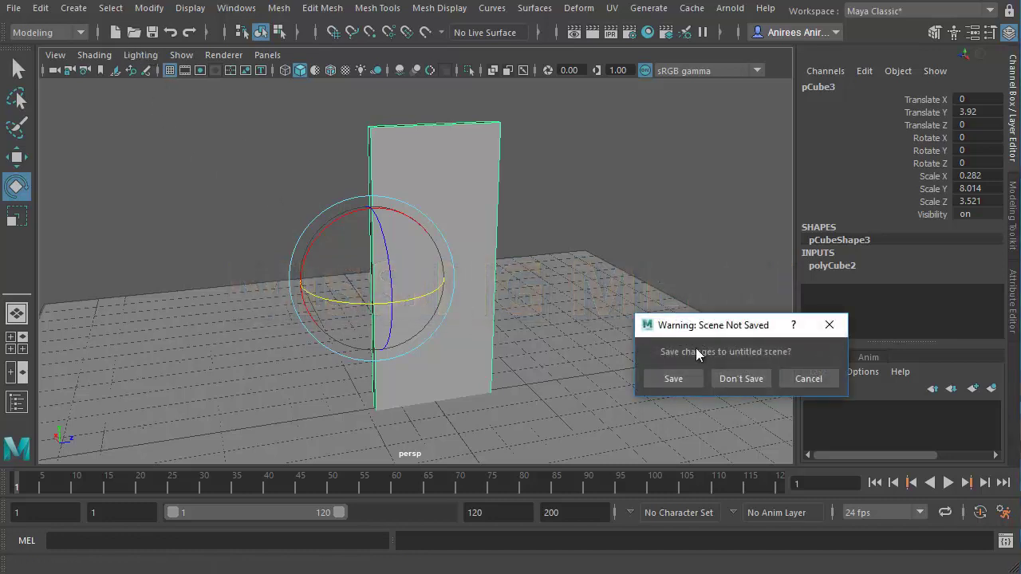
left_click(758, 382)
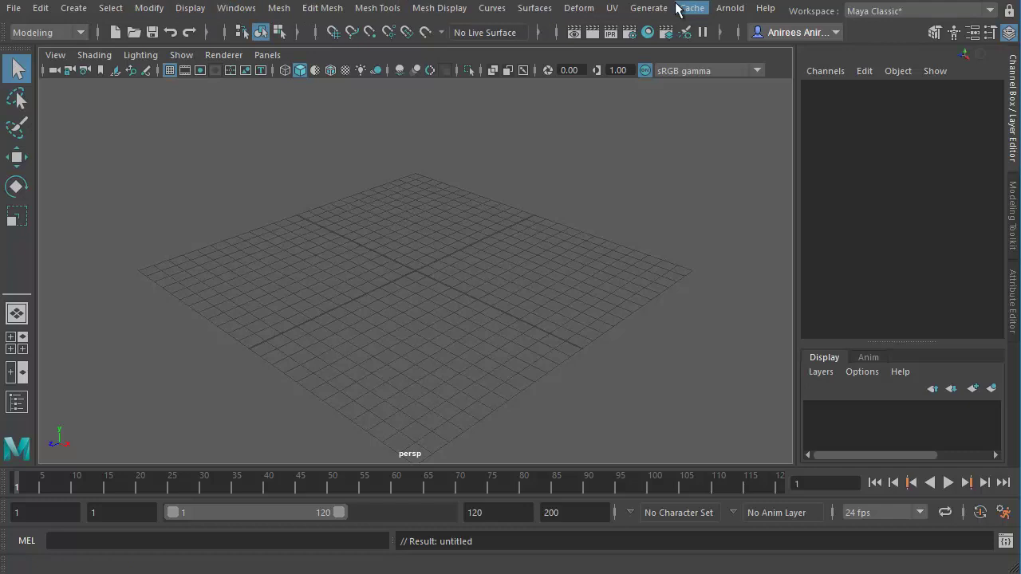
left_click(46, 33)
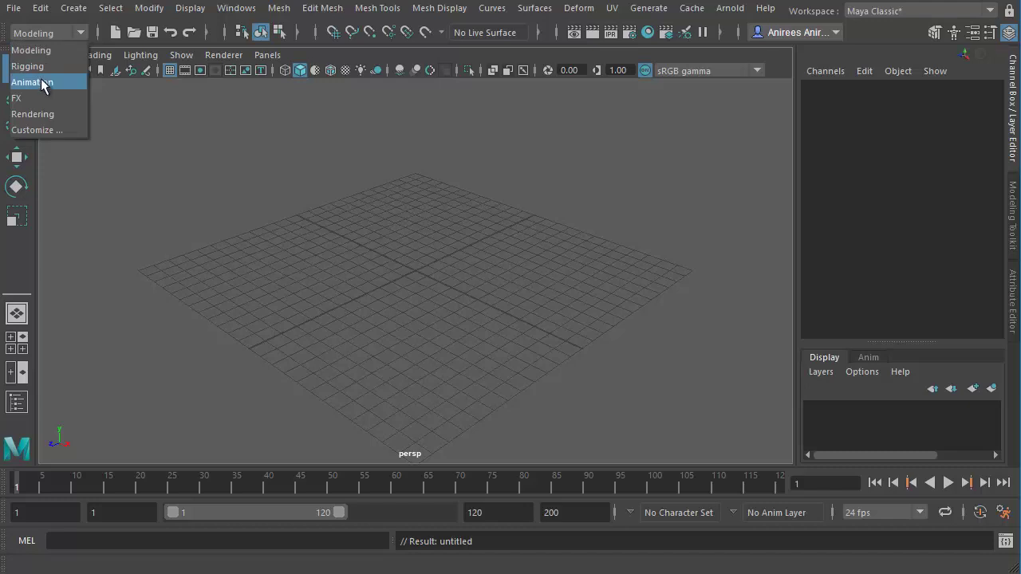
left_click(42, 83)
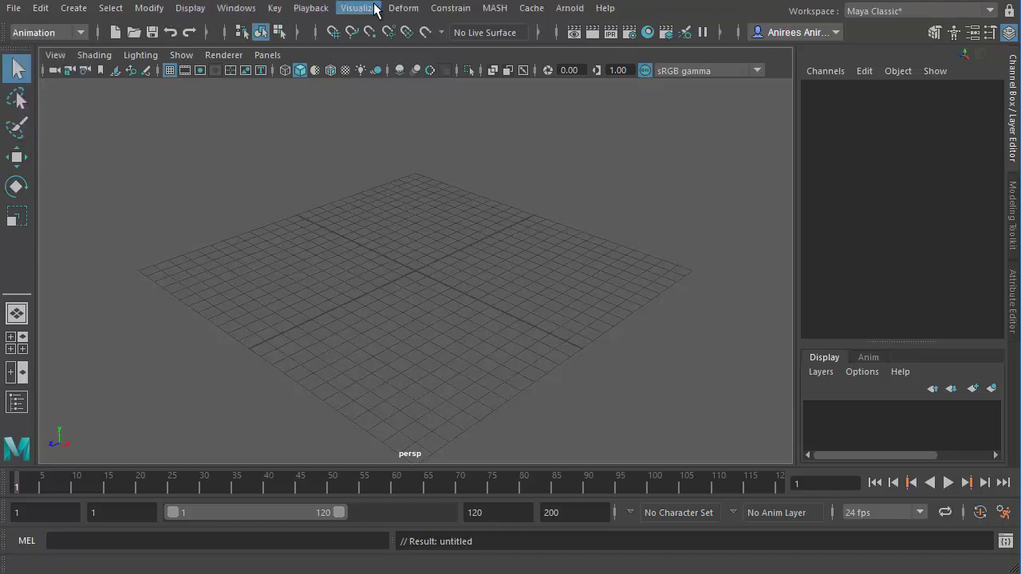
left_click(52, 36)
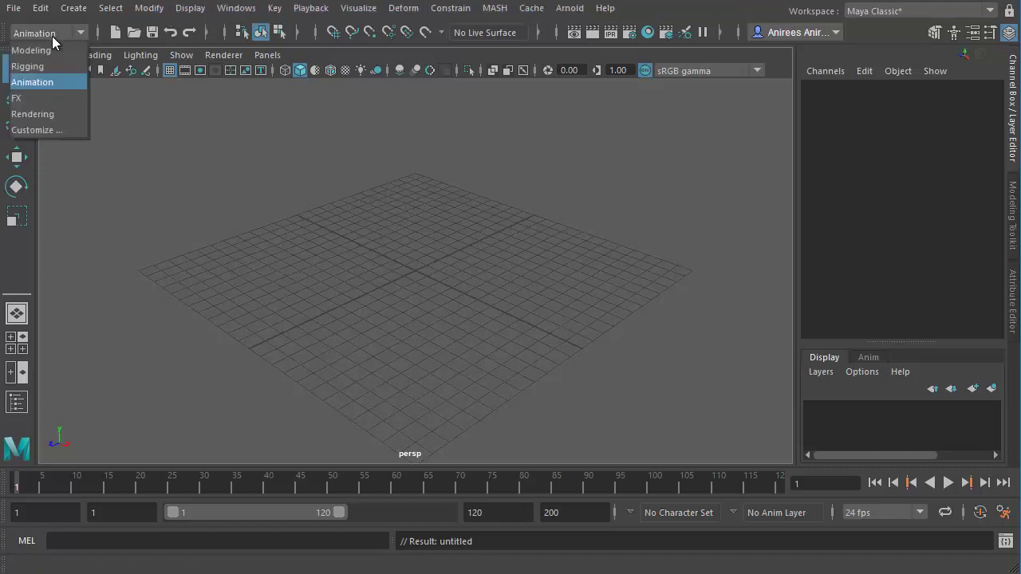
left_click(38, 67)
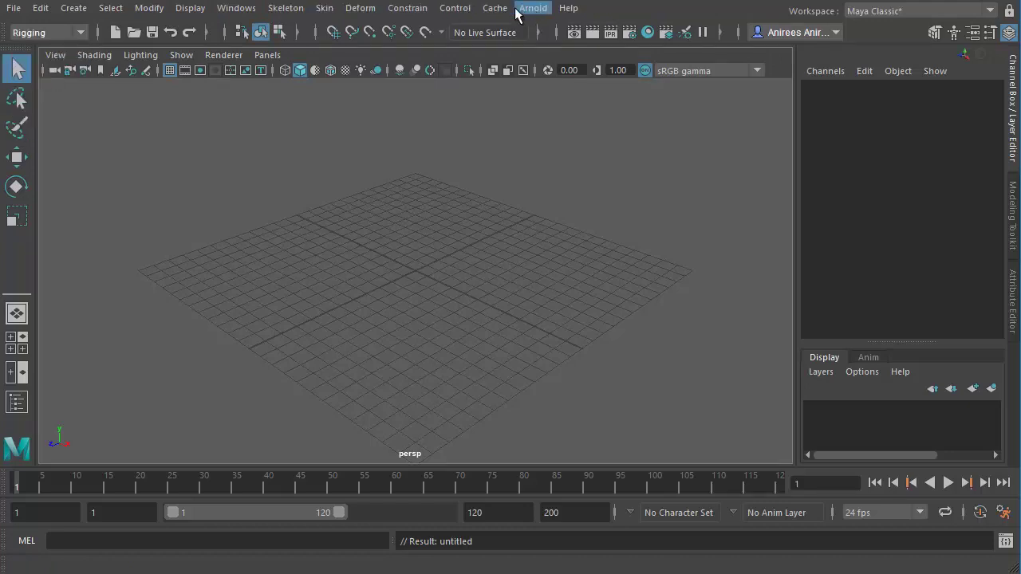
left_click(283, 16)
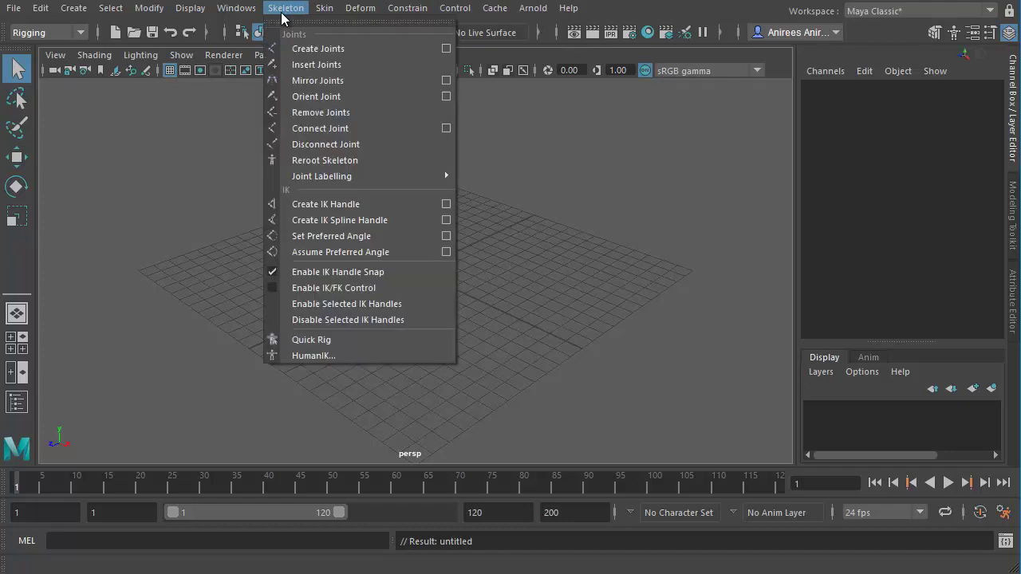
left_click(281, 16)
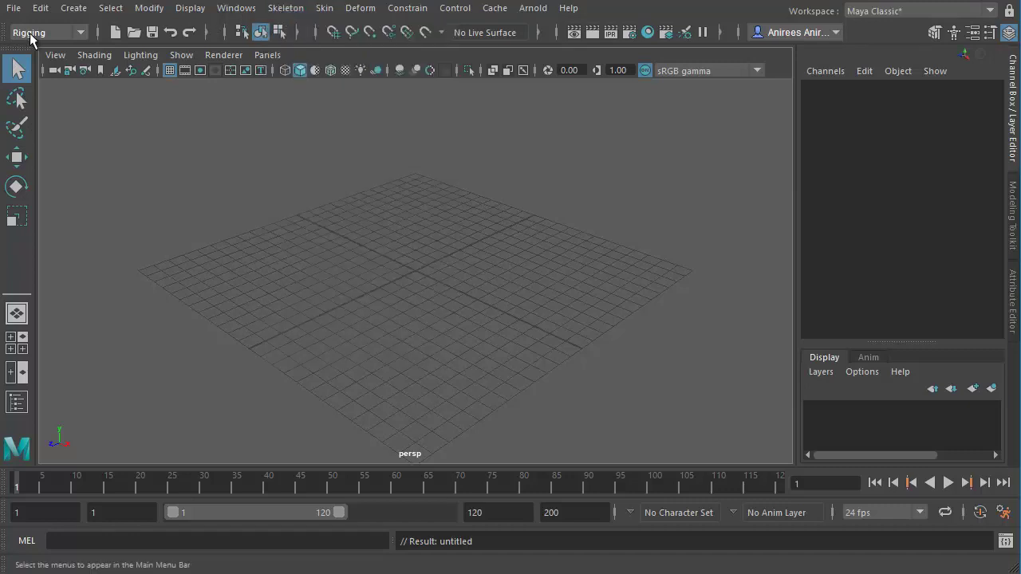
left_click(32, 33)
left_click(32, 47)
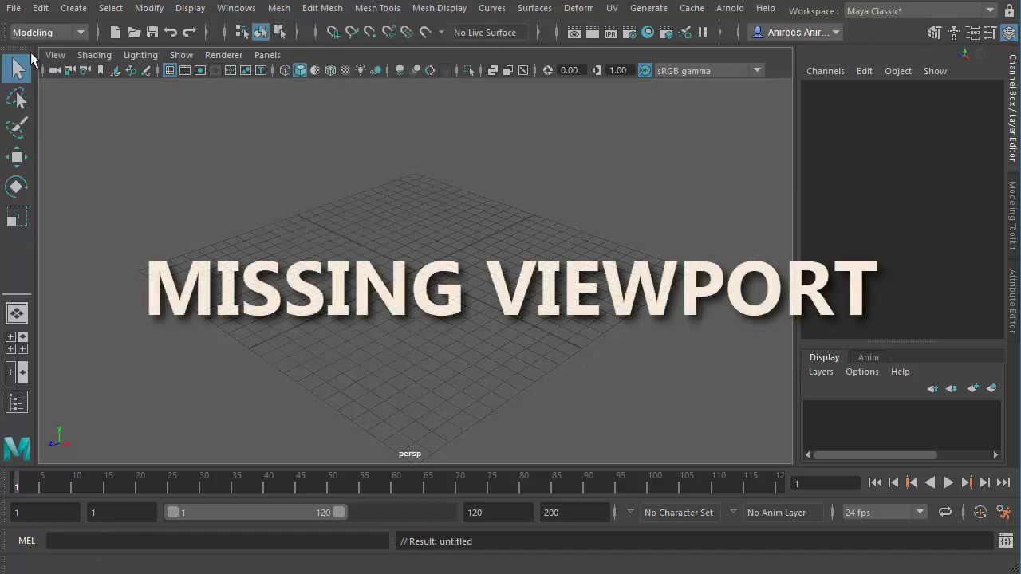
Step: Show the four-pane layout and switch the top-right pane to Perspective View
key("space")
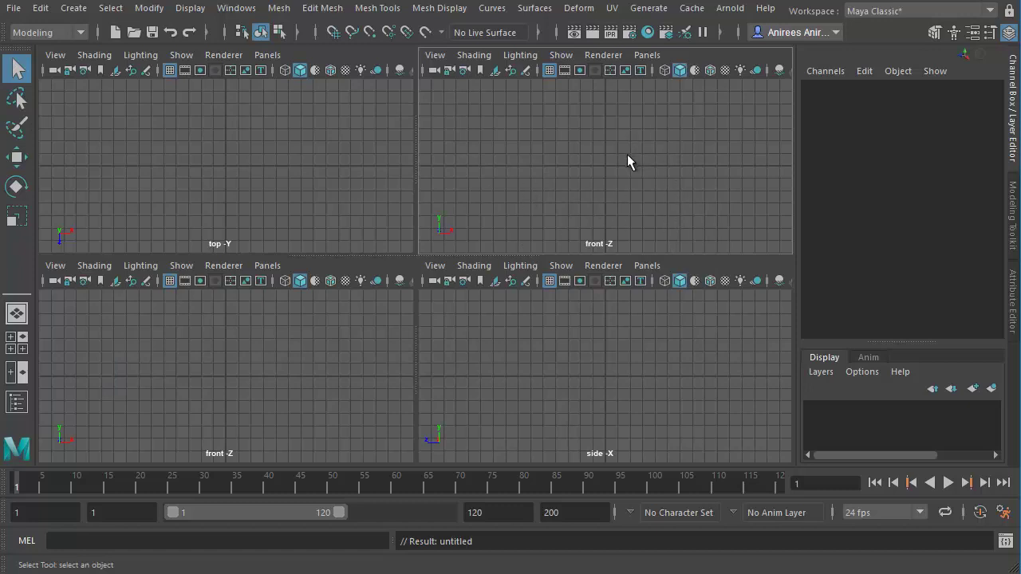
key("space")
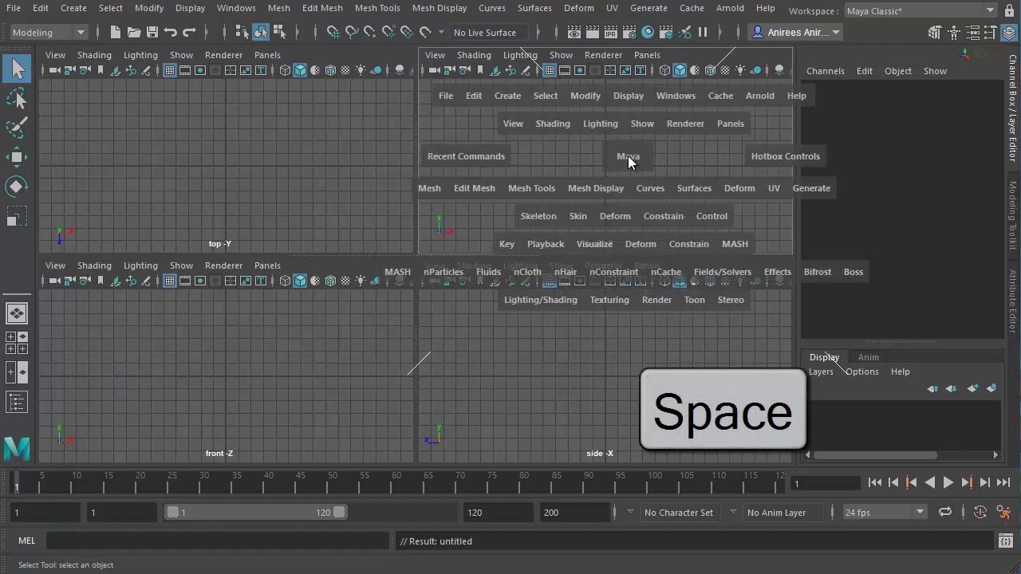
left_click(628, 160)
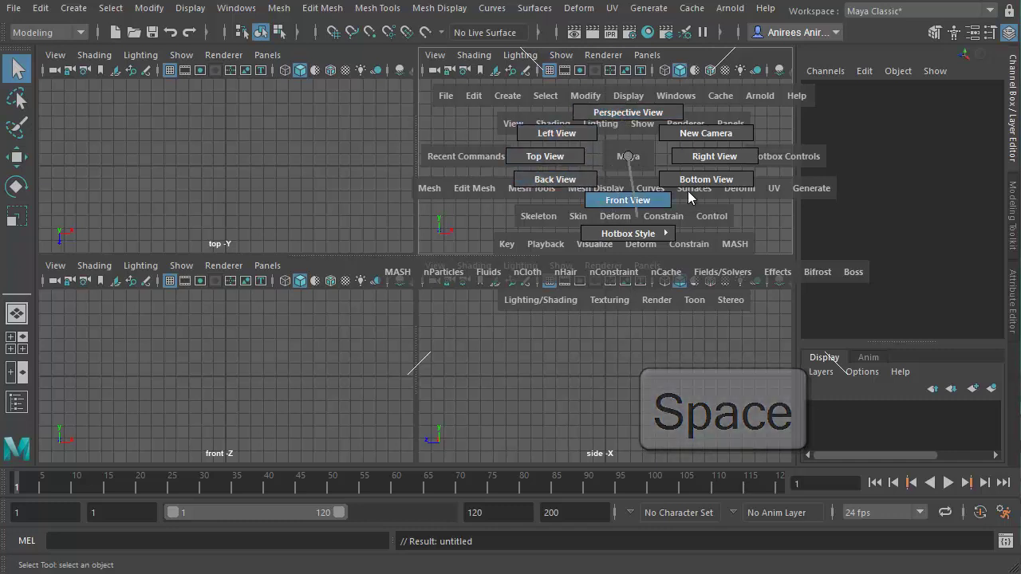
left_click(622, 116)
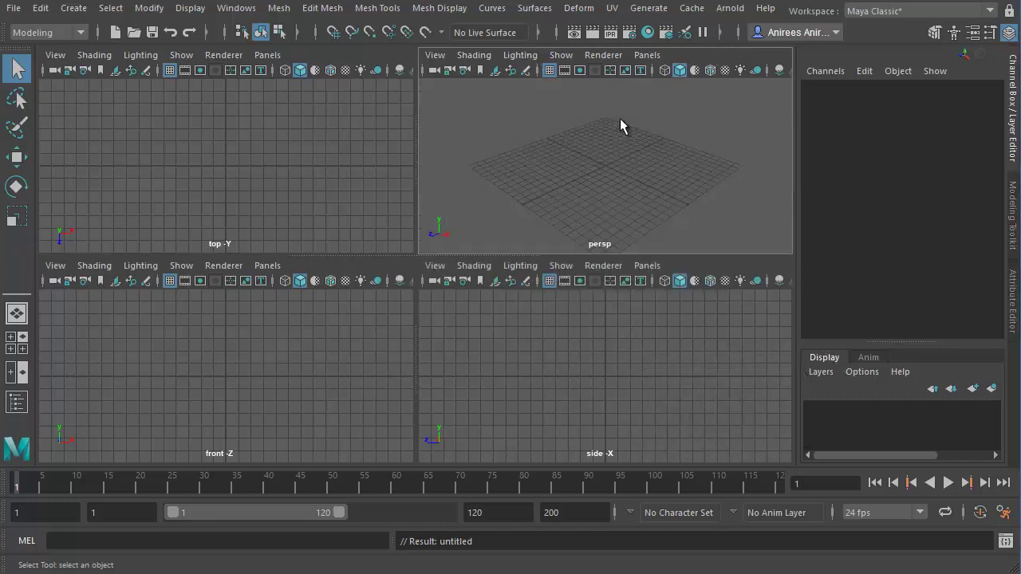
left_click_drag(577, 179, 673, 172, "alt")
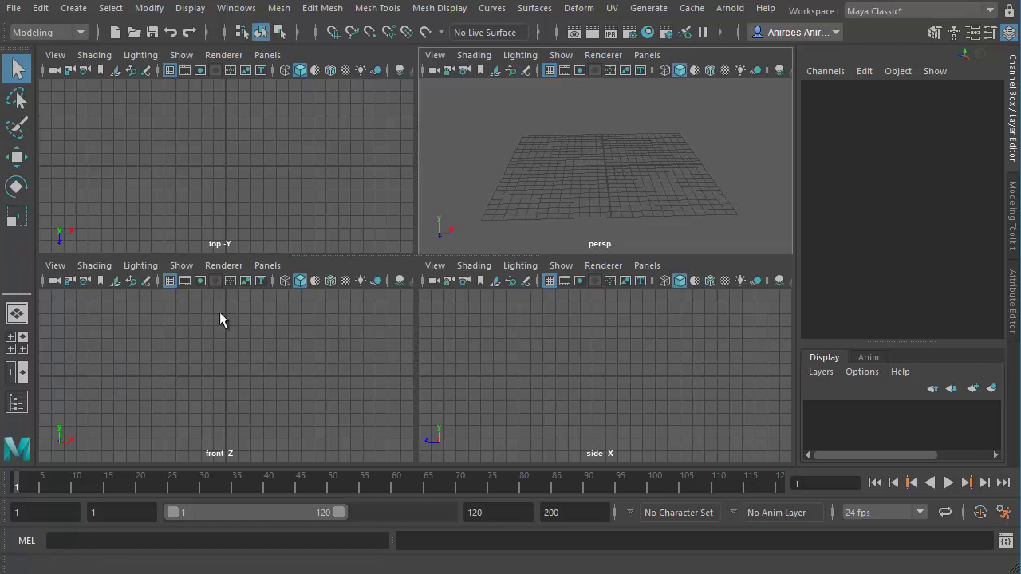
Step: Switch the lower-left pane from front to Perspective View via the Space marking menu
key("space")
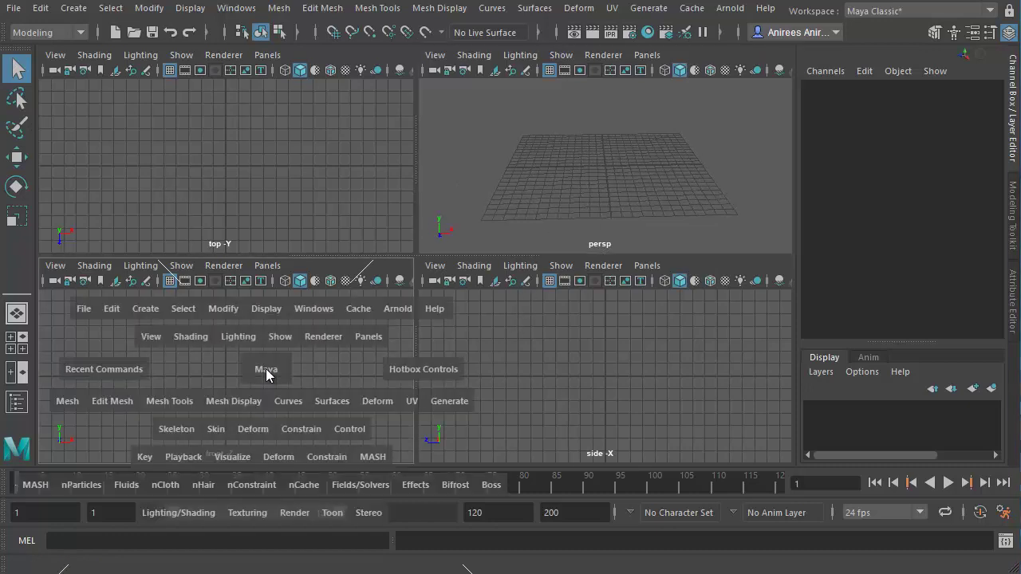
left_click_drag(266, 369, 274, 327)
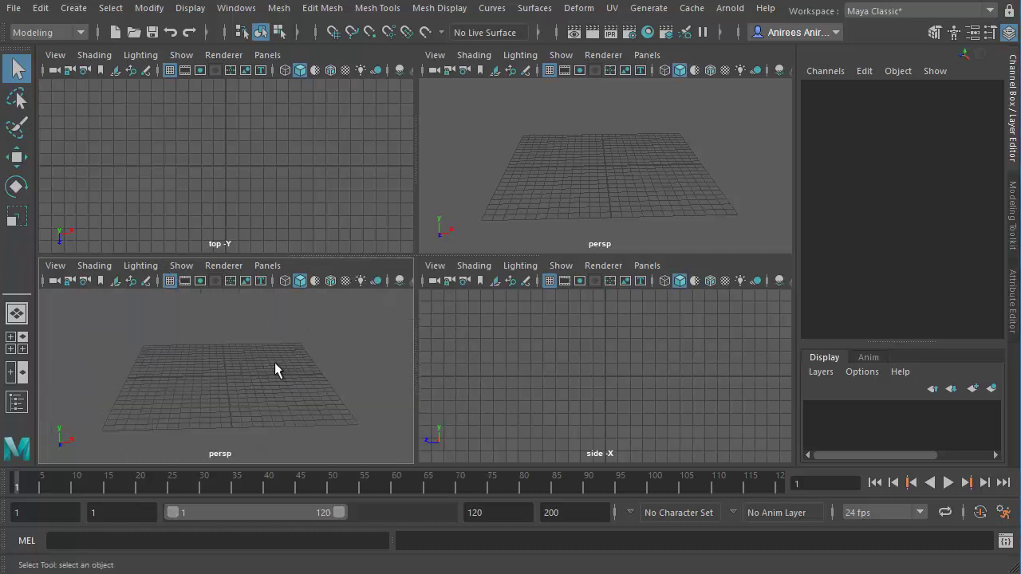
mouse_move(188, 391)
left_mouse_down("alt")
mouse_move(258, 407)
mouse_move(310, 402)
left_mouse_up("alt")
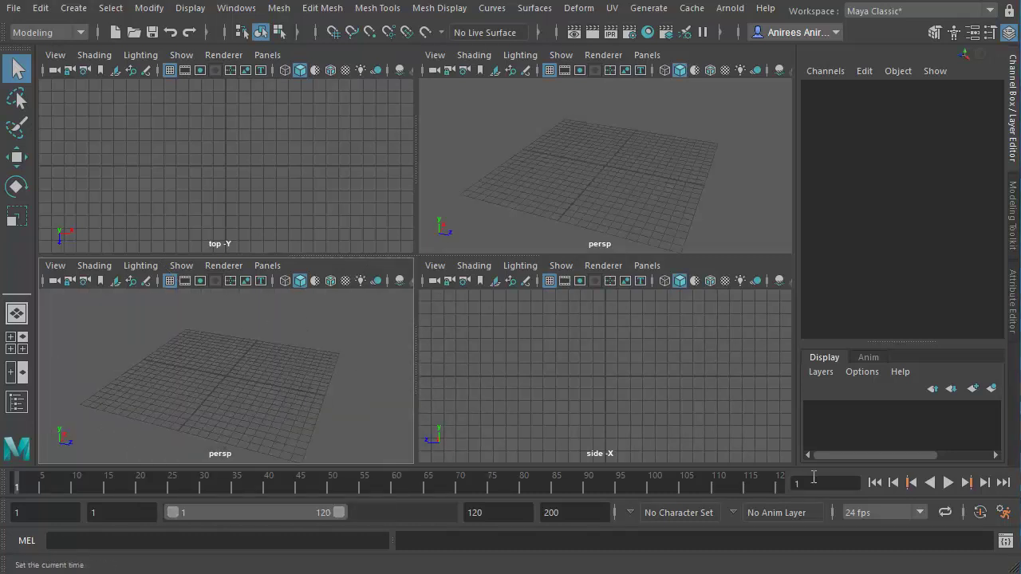